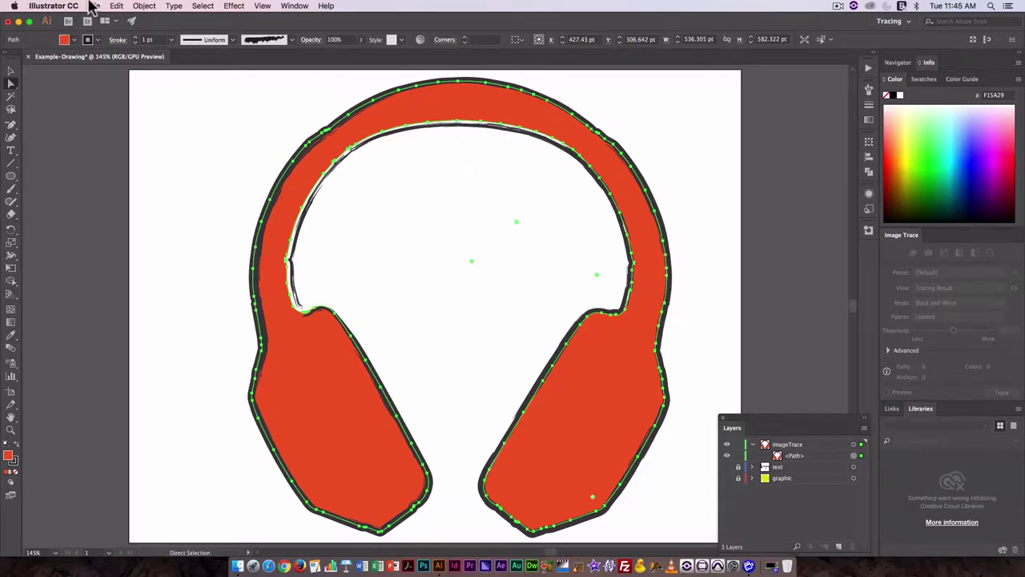
- Lock the imageTrace, text and graphic layers in one stroke down the Layers lock column
{"action": "left_click", "coordinate": [92, 7]}
{"action": "left_click", "coordinate": [741, 472]}
{"action": "left_click_drag", "start_coordinate": [741, 473], "coordinate": [740, 443]}
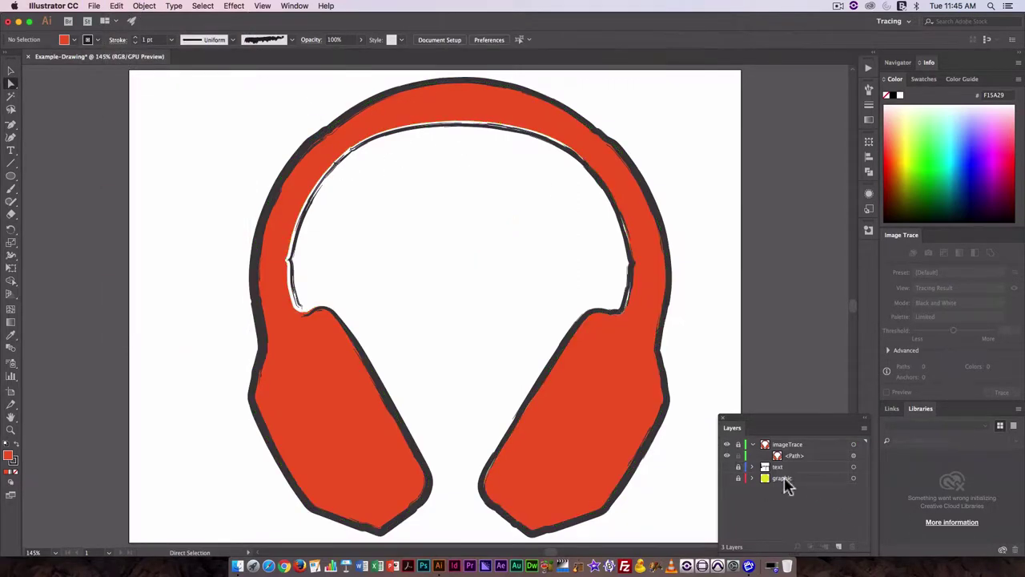
- Add a new layer named 'trace' and hide the imageTrace layer
{"action": "left_click", "coordinate": [837, 546]}
{"action": "double_click", "coordinate": [788, 444]}
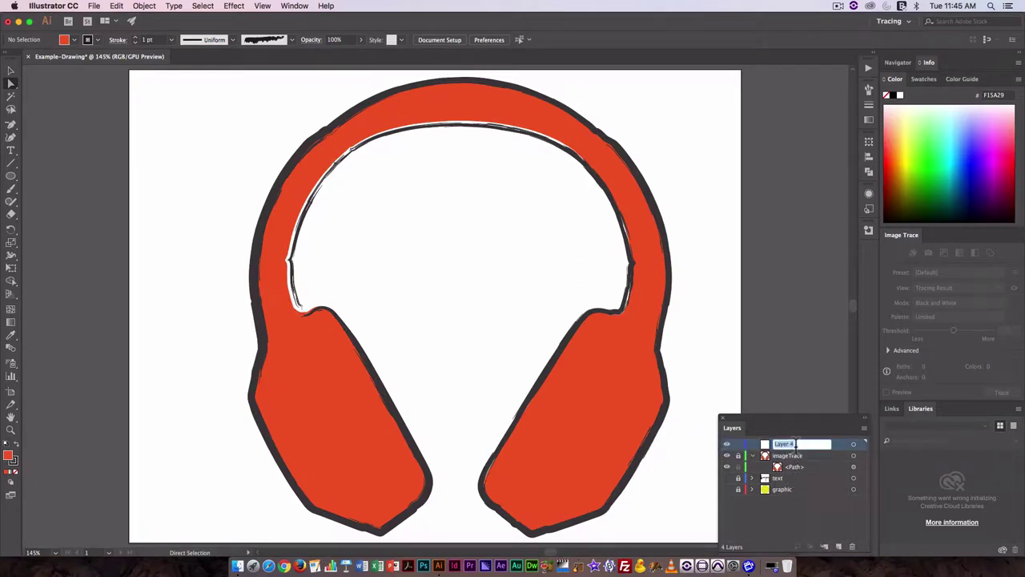
{"action": "type", "text": "trace"}
{"action": "key", "text": "Return"}
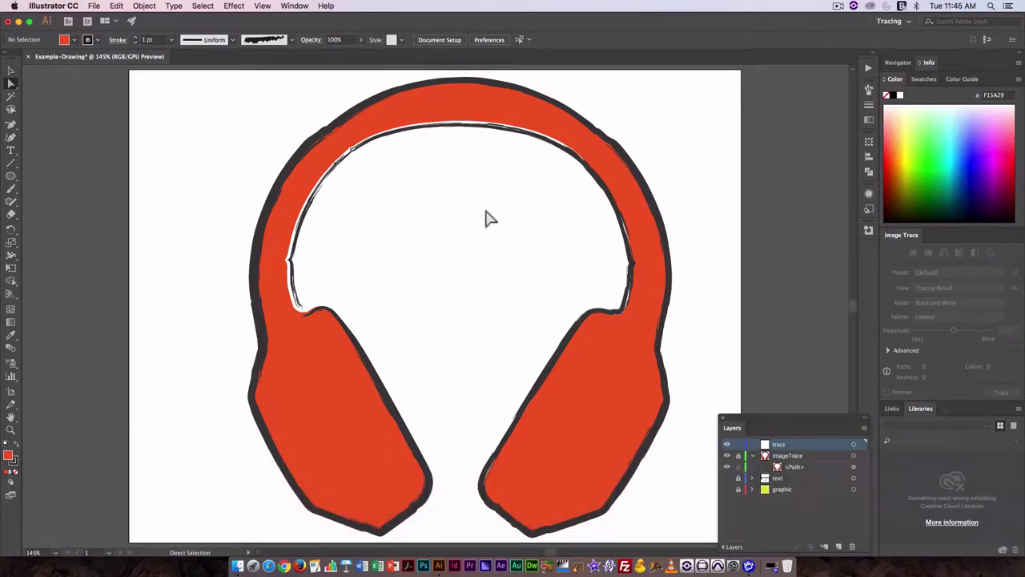
{"action": "left_click", "coordinate": [726, 455]}
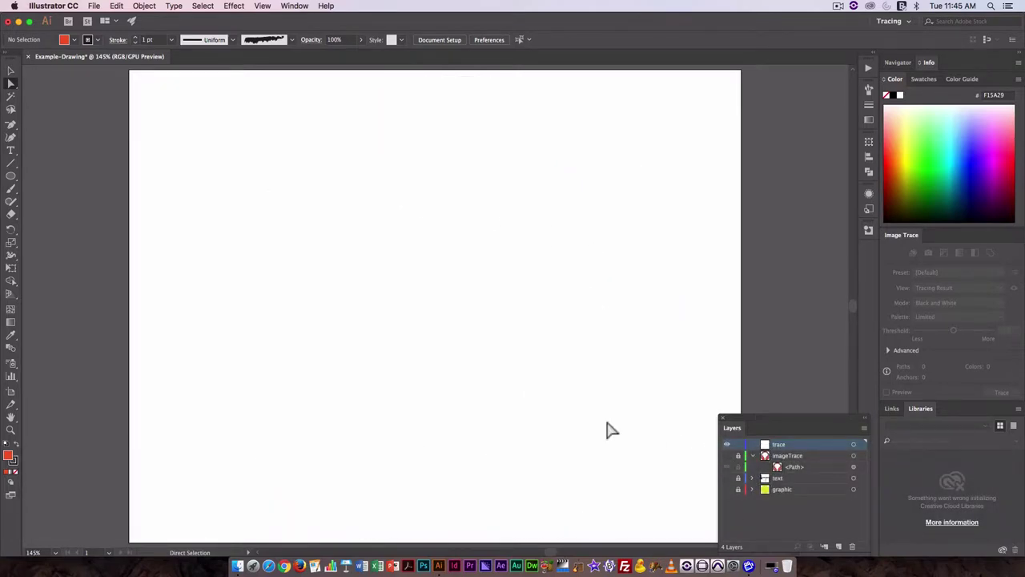
- Place Hand.pdf onto the artboard
{"action": "left_click", "coordinate": [94, 5]}
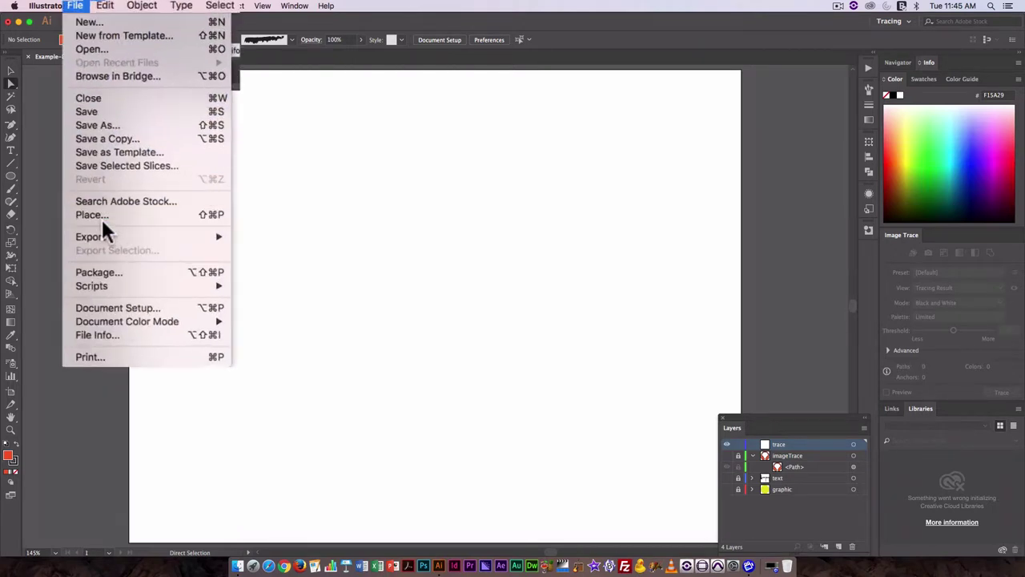
{"action": "left_click", "coordinate": [131, 269]}
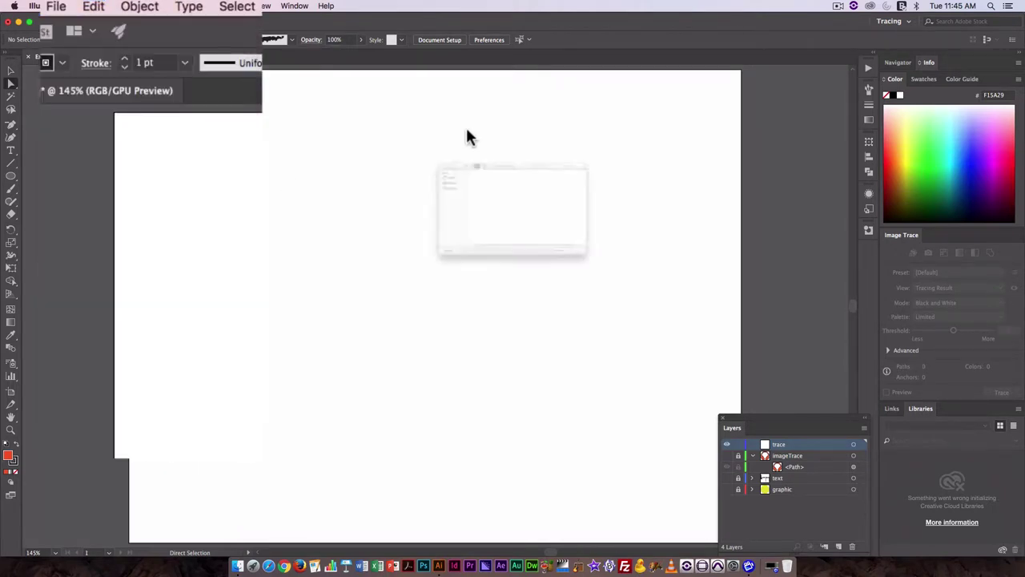
{"action": "left_click", "coordinate": [651, 133]}
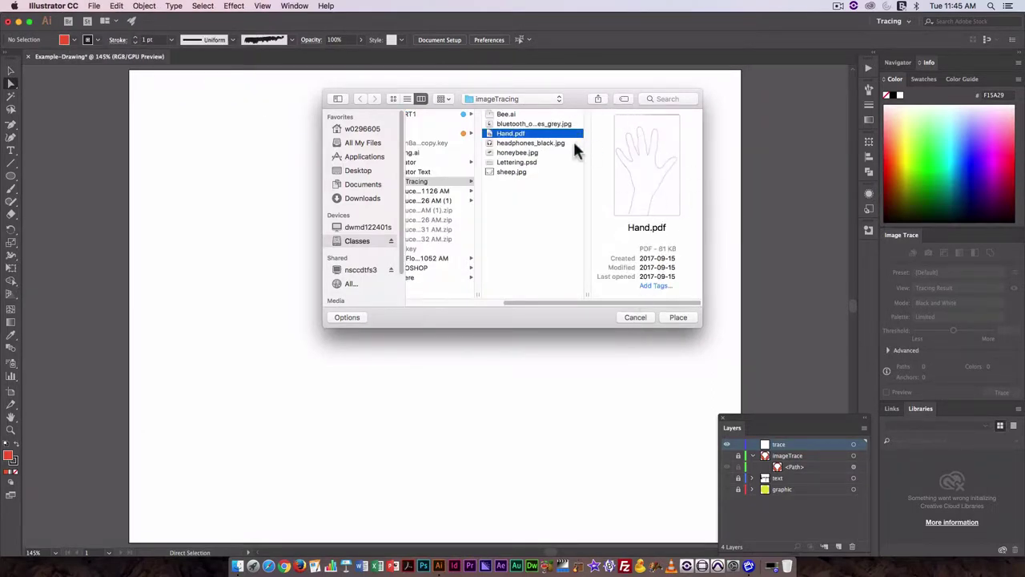
{"action": "left_click", "coordinate": [678, 318]}
{"action": "left_click", "coordinate": [221, 130]}
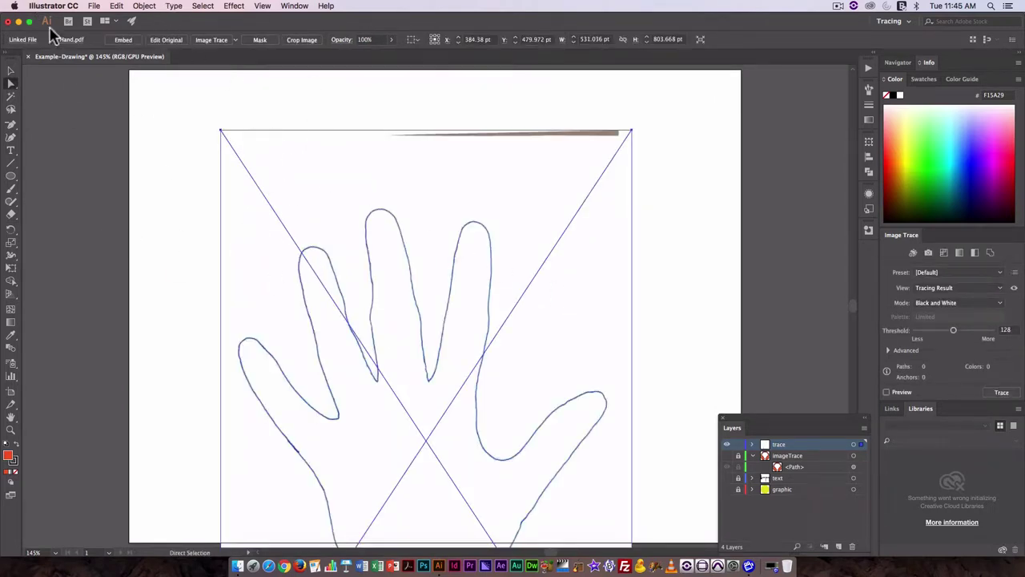
- Scale the placed hand drawing uniformly to 70% and drag it up onto the artboard
{"action": "left_click", "coordinate": [144, 6]}
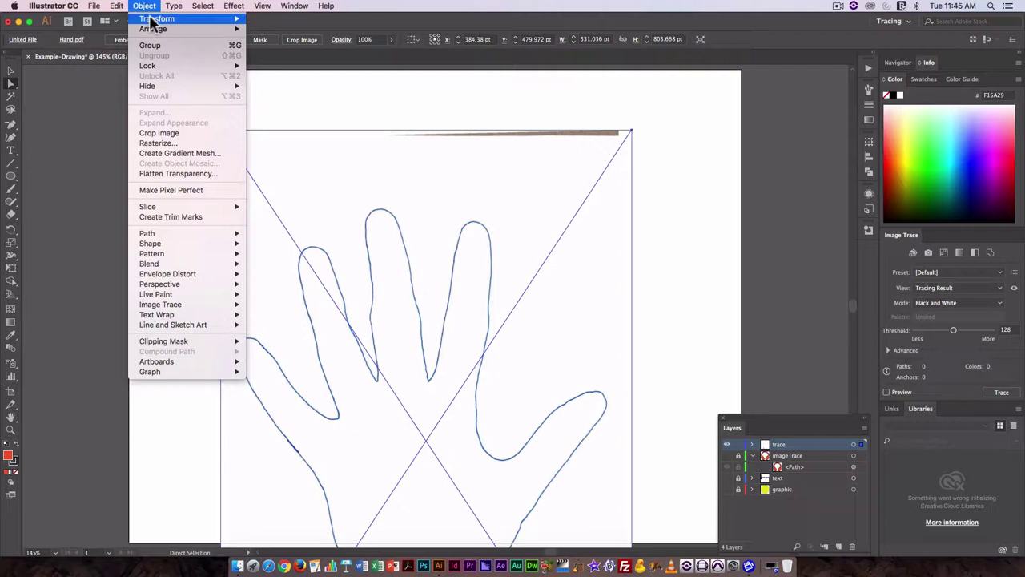
{"action": "mouse_move", "coordinate": [225, 19]}
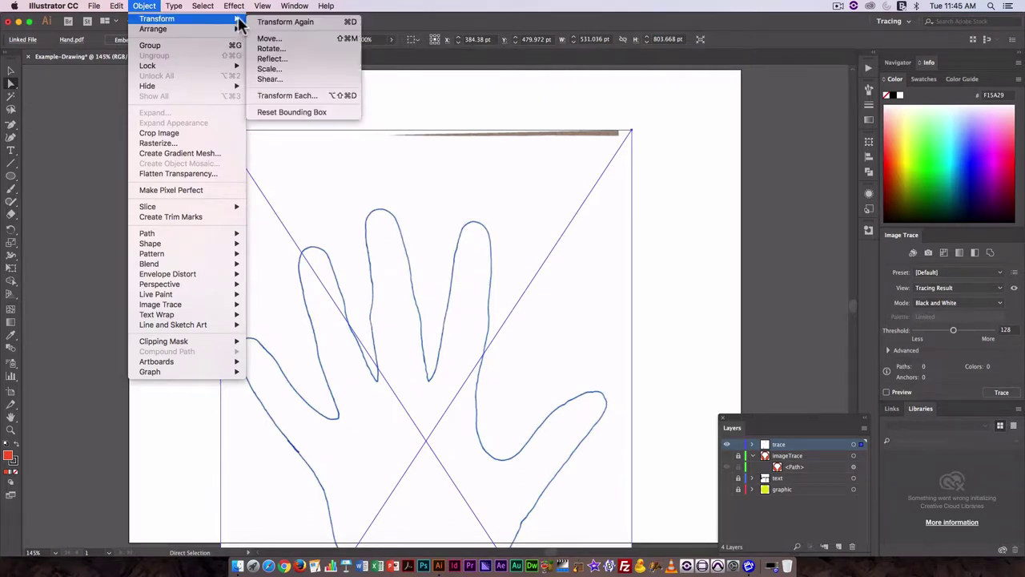
{"action": "left_click", "coordinate": [276, 69]}
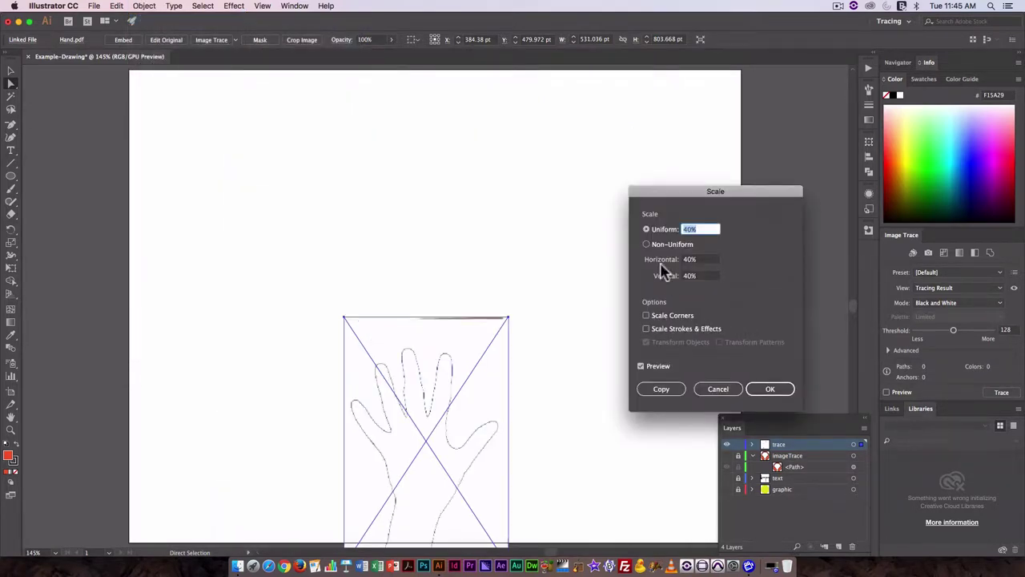
{"action": "type", "text": "70"}
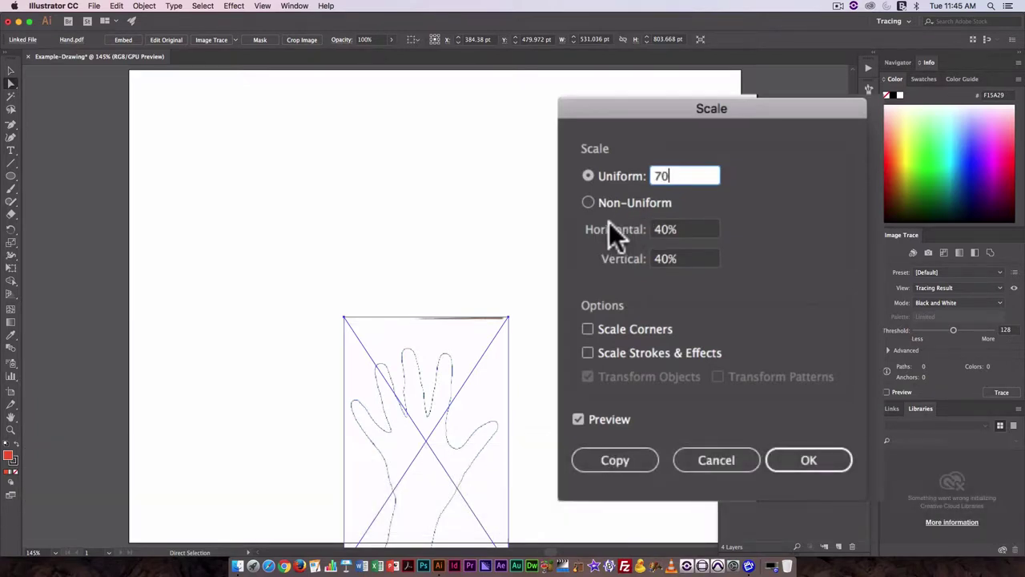
{"action": "key", "text": "Tab"}
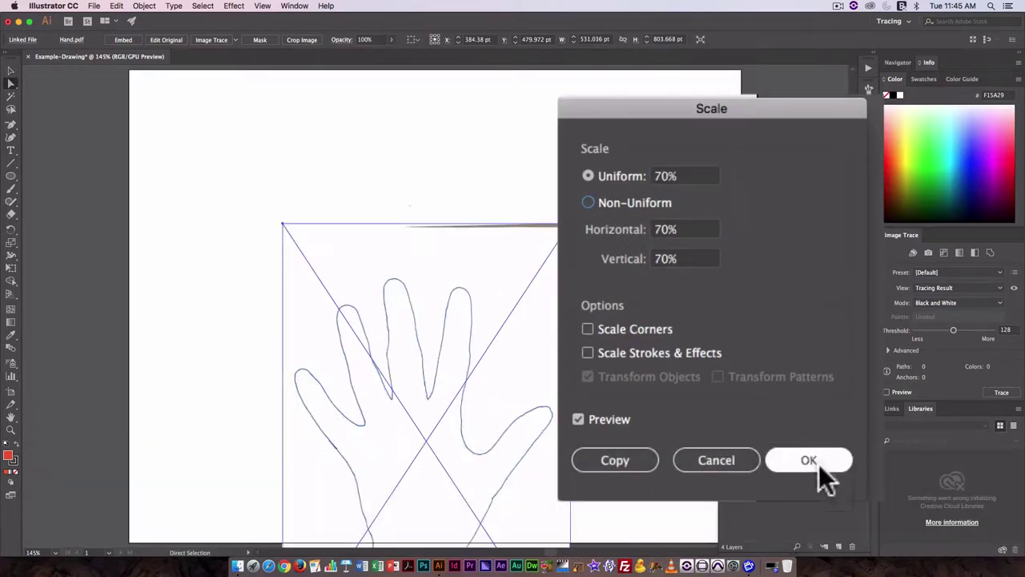
{"action": "left_click", "coordinate": [808, 464]}
{"action": "mouse_move", "coordinate": [398, 423]}
{"action": "left_mouse_down"}
{"action": "mouse_move", "coordinate": [385, 231]}
{"action": "mouse_move", "coordinate": [400, 287]}
{"action": "left_mouse_up"}
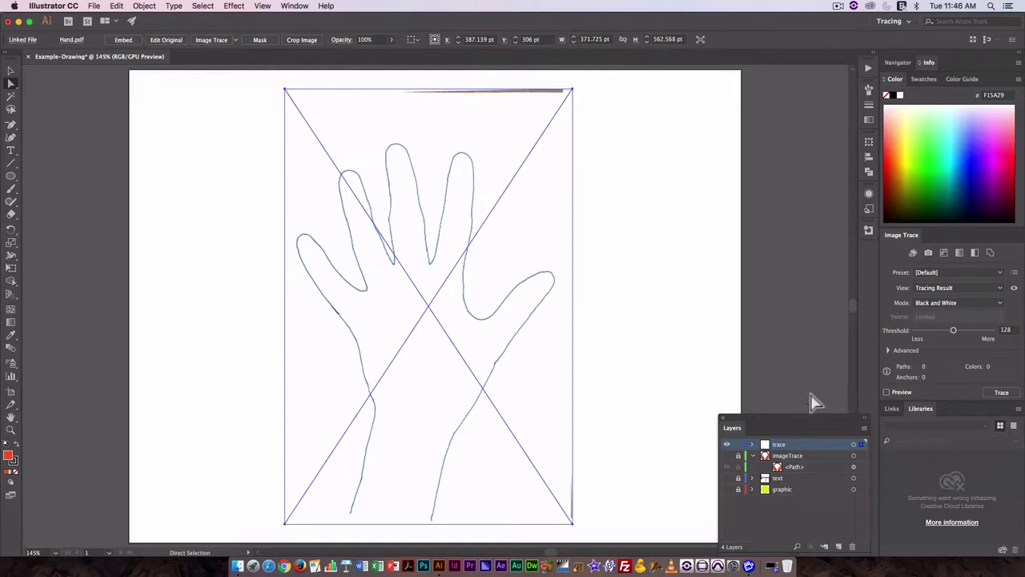
- Turn on the Image Trace preview and switch the mode to Grayscale
{"action": "left_click", "coordinate": [887, 391]}
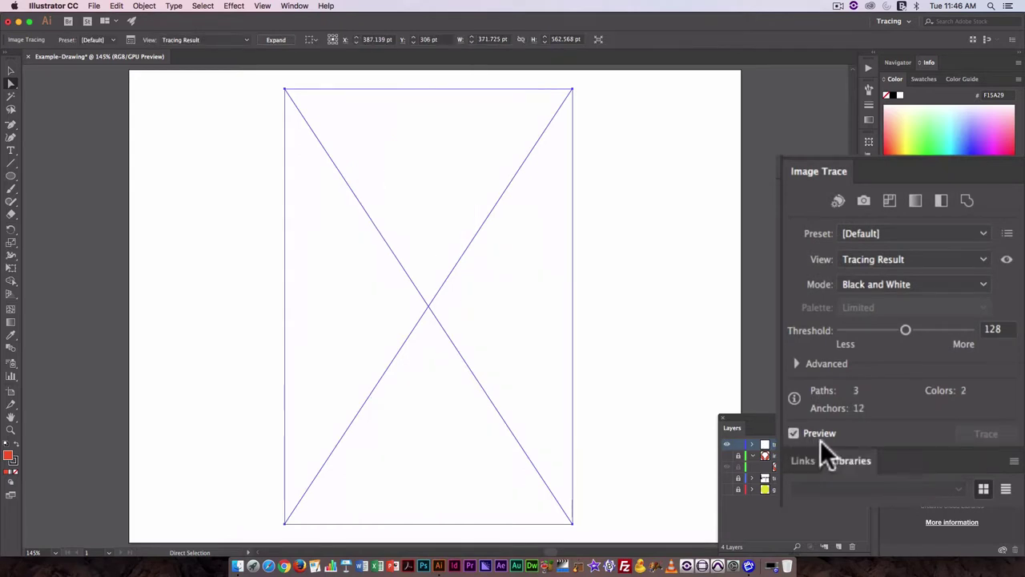
{"action": "left_click", "coordinate": [911, 290]}
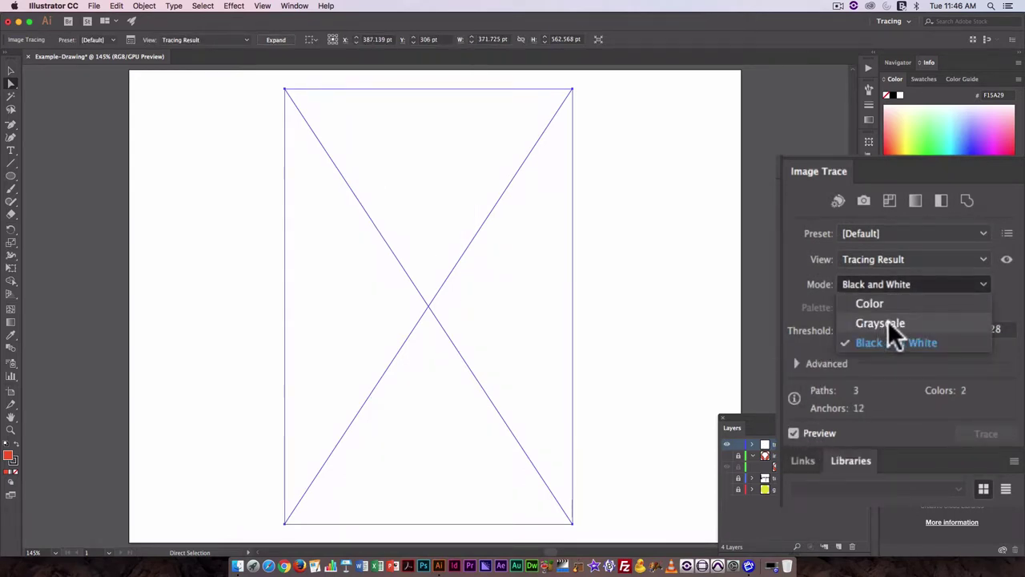
{"action": "left_click", "coordinate": [889, 321]}
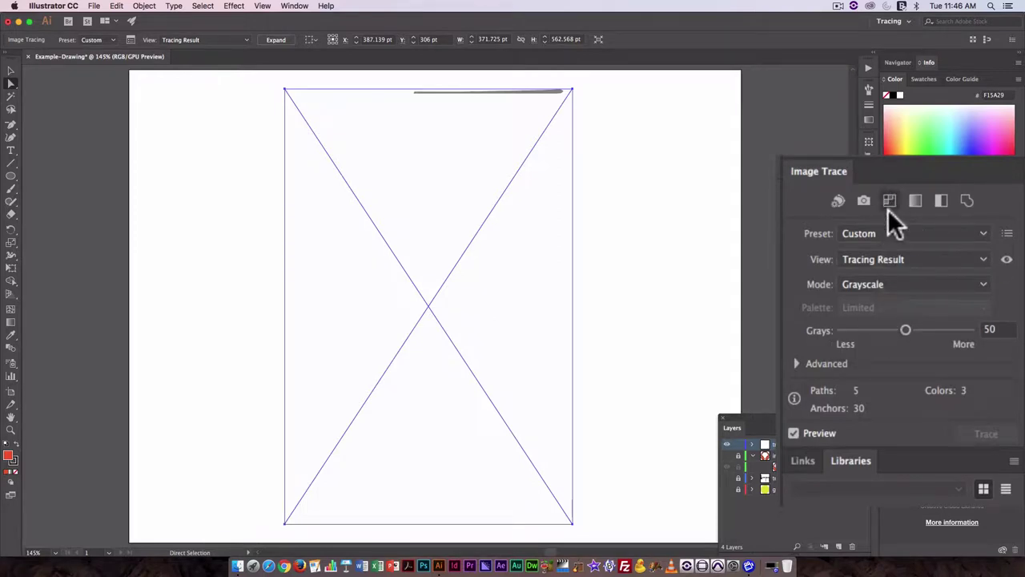
- Try the High Fidelity Photo and Silhouettes presets, settle on Shades of Gray, and turn preview off
{"action": "left_click", "coordinate": [908, 234]}
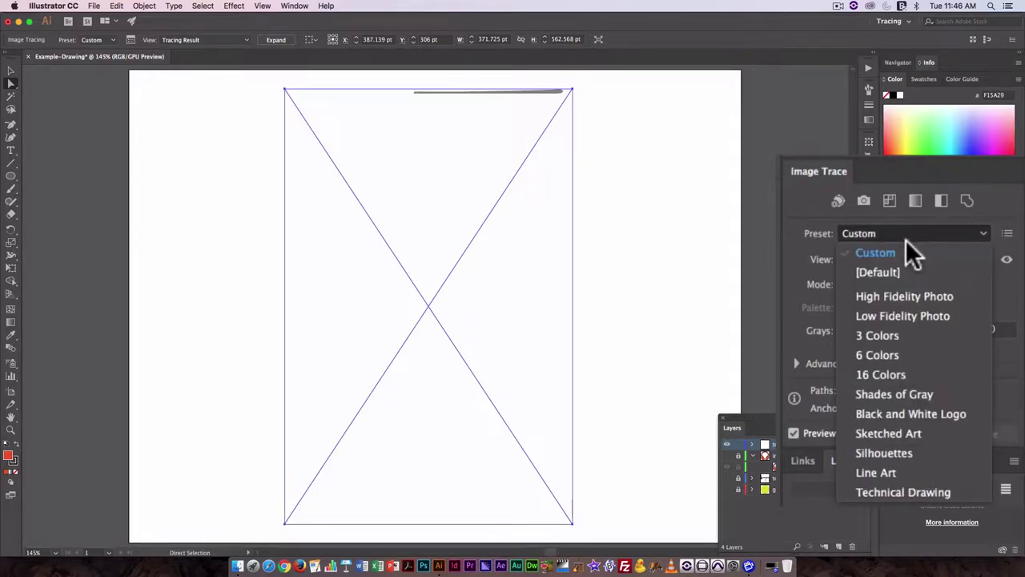
{"action": "left_click", "coordinate": [890, 309]}
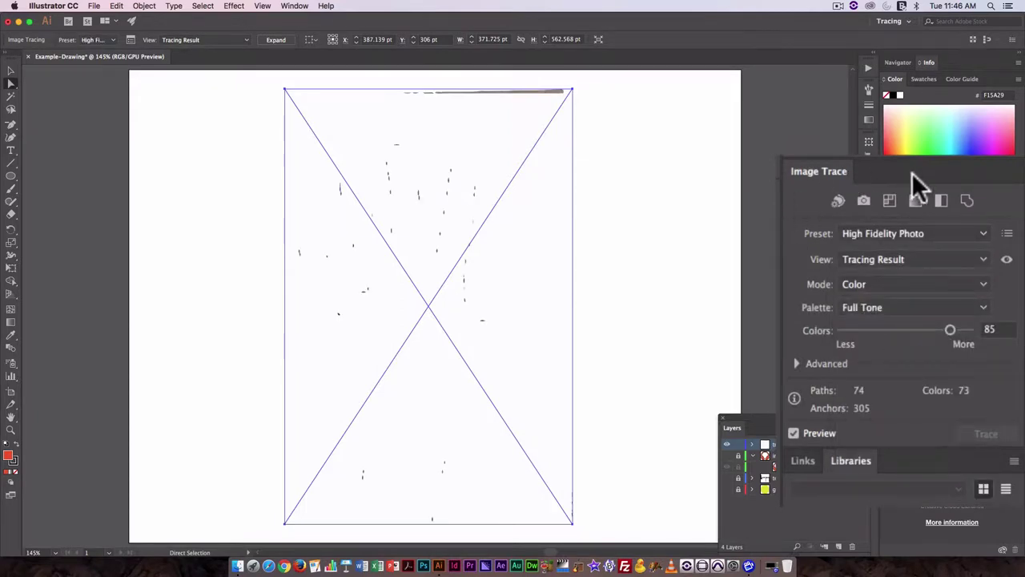
{"action": "left_click", "coordinate": [912, 235]}
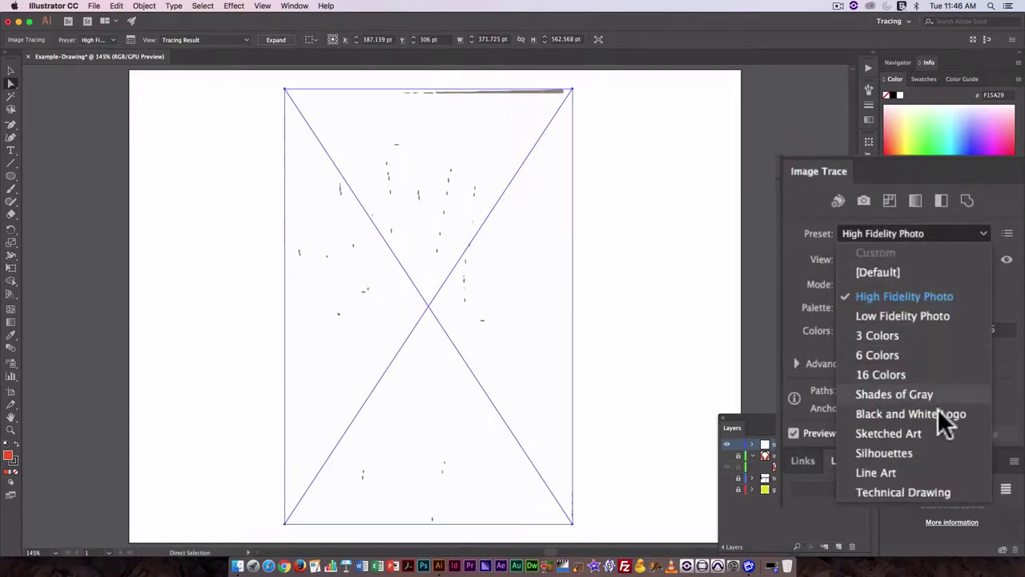
{"action": "left_click", "coordinate": [909, 449]}
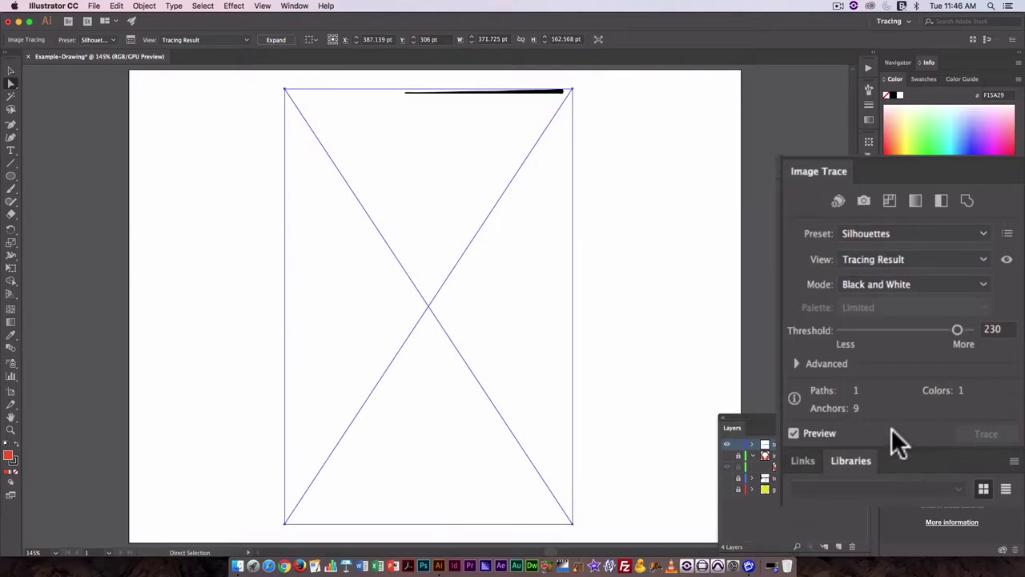
{"action": "left_click", "coordinate": [908, 235]}
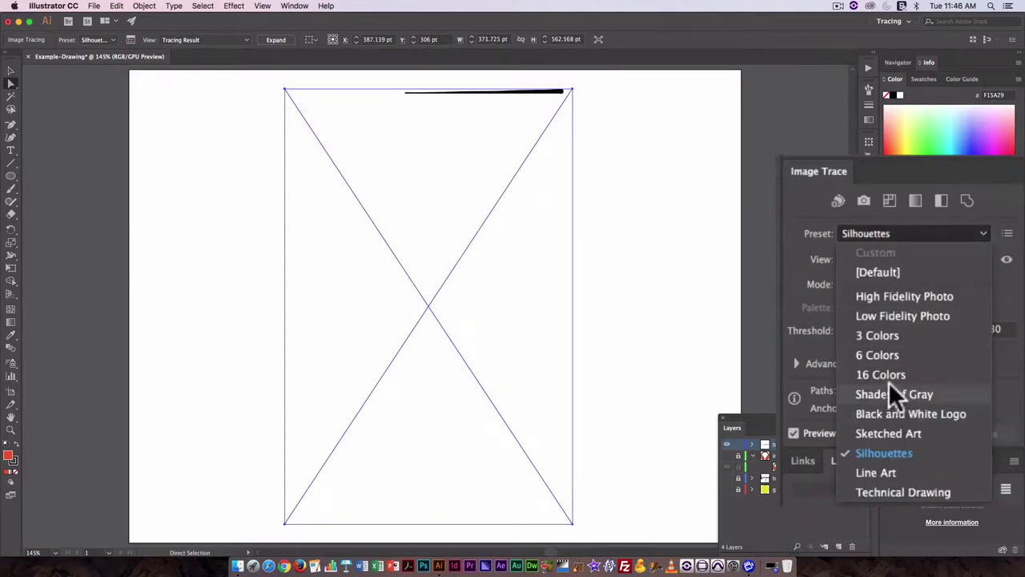
{"action": "left_click", "coordinate": [917, 395]}
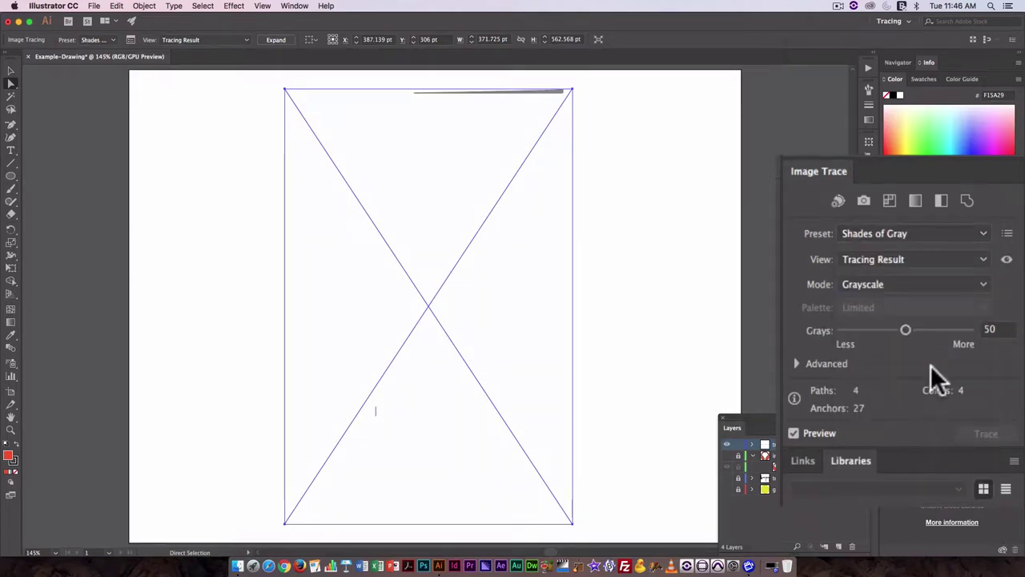
{"action": "left_click", "coordinate": [794, 433]}
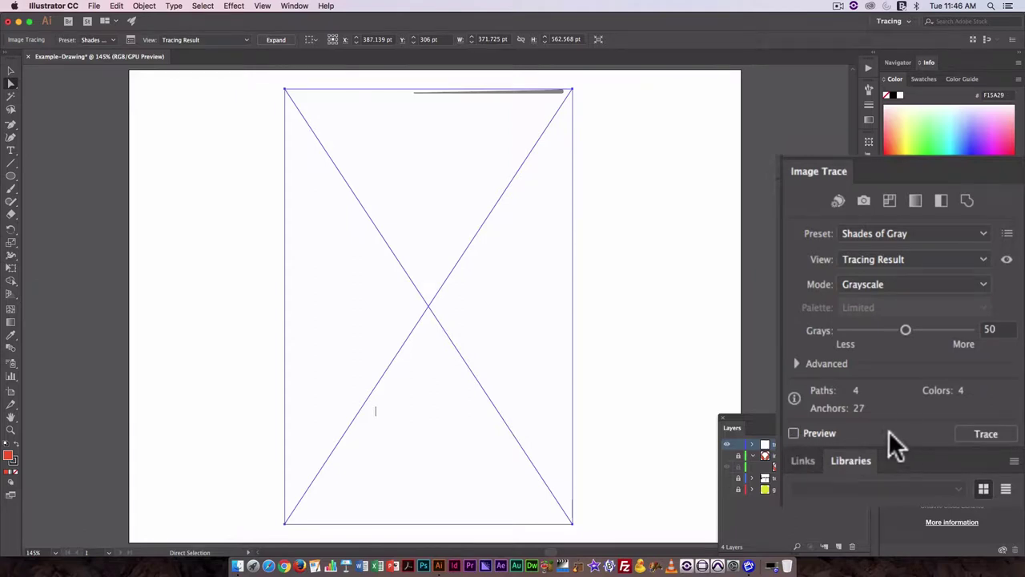
- Undo the trace changes back to the untraced hand image
{"action": "key", "text": "super+z"}
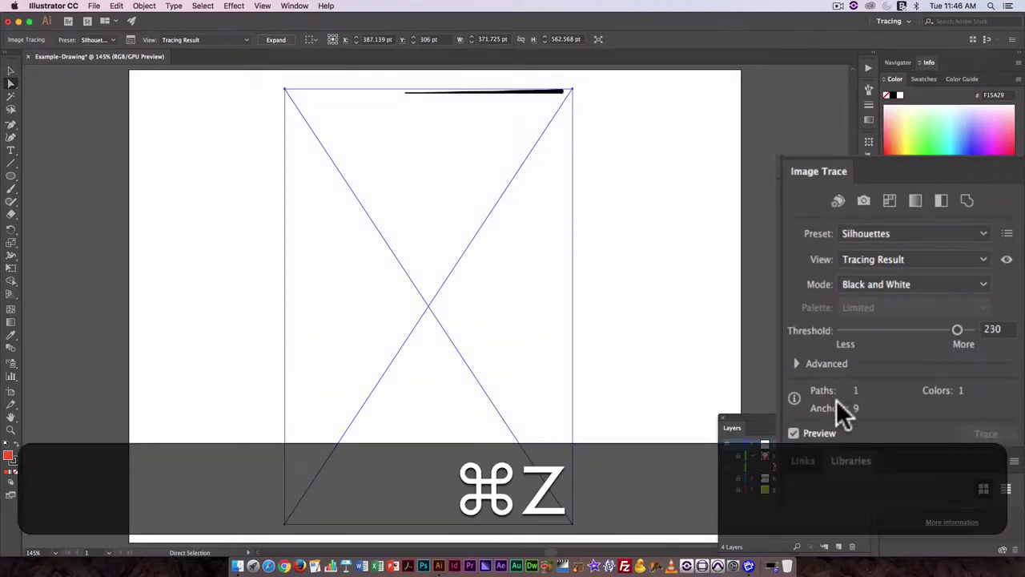
{"action": "key", "text": "super+z"}
{"action": "key", "text": "super+z"}
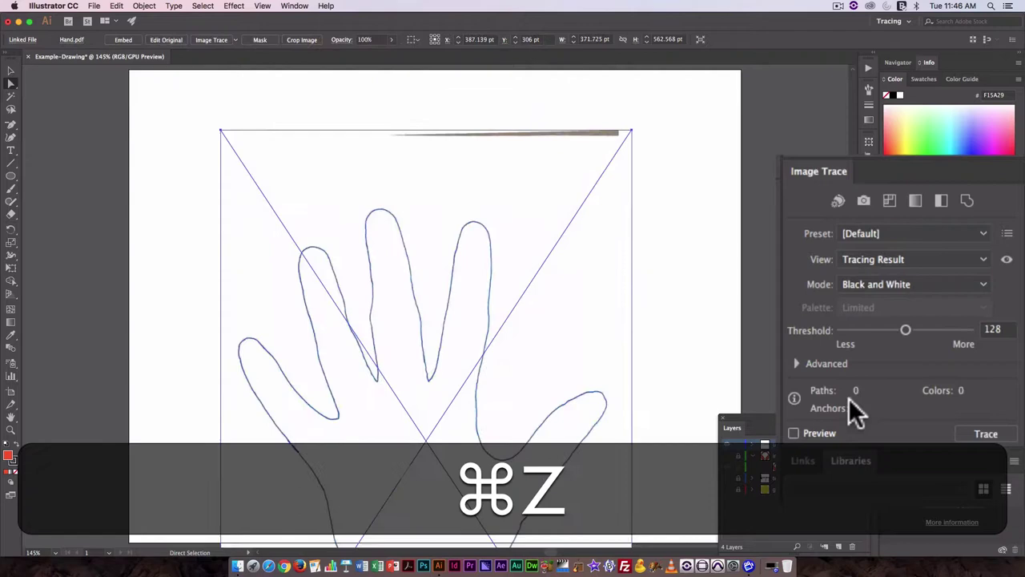
{"action": "key", "text": "super+z"}
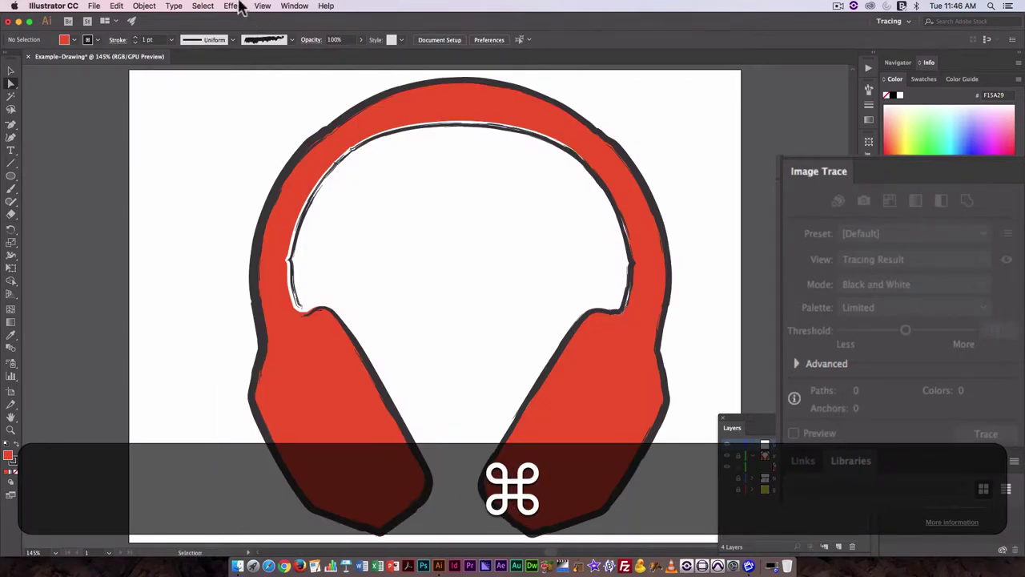
{"action": "left_click", "coordinate": [116, 6]}
{"action": "left_click", "coordinate": [119, 20]}
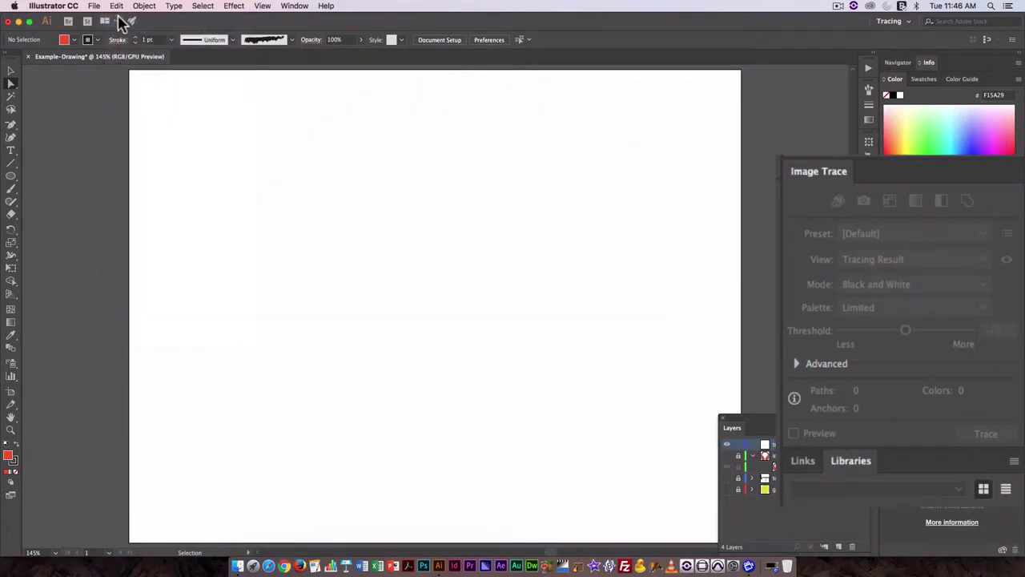
- Redo Place and Scale, move the hand image higher, and select the Pen Tool
{"action": "left_click", "coordinate": [116, 6]}
{"action": "left_click", "coordinate": [129, 36]}
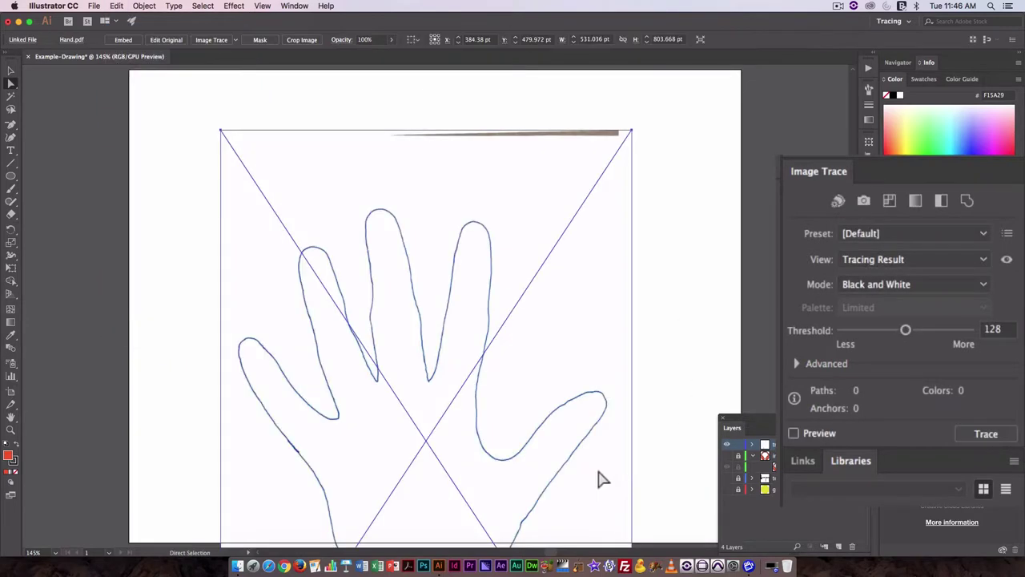
{"action": "left_click", "coordinate": [116, 6]}
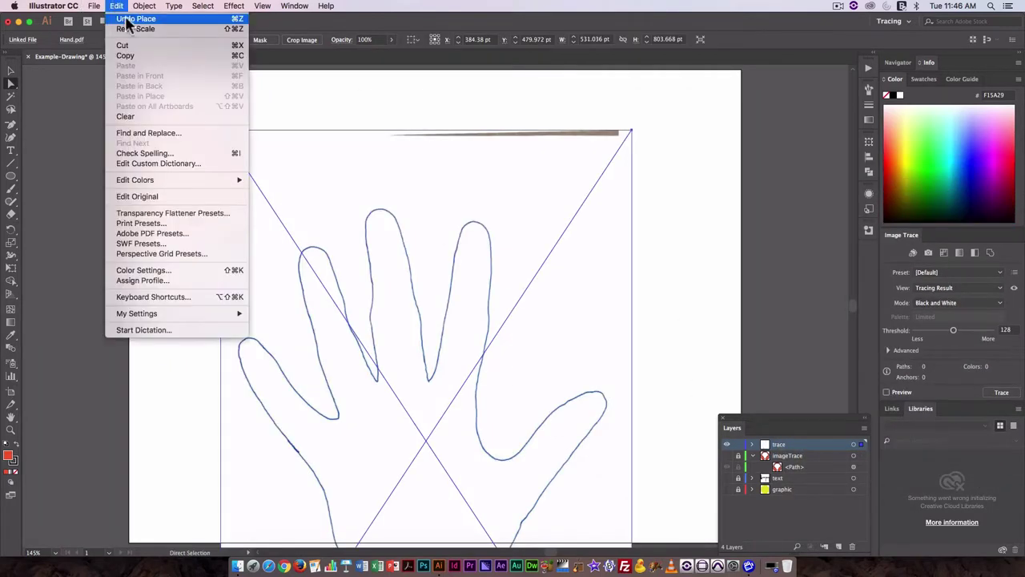
{"action": "left_click", "coordinate": [130, 29]}
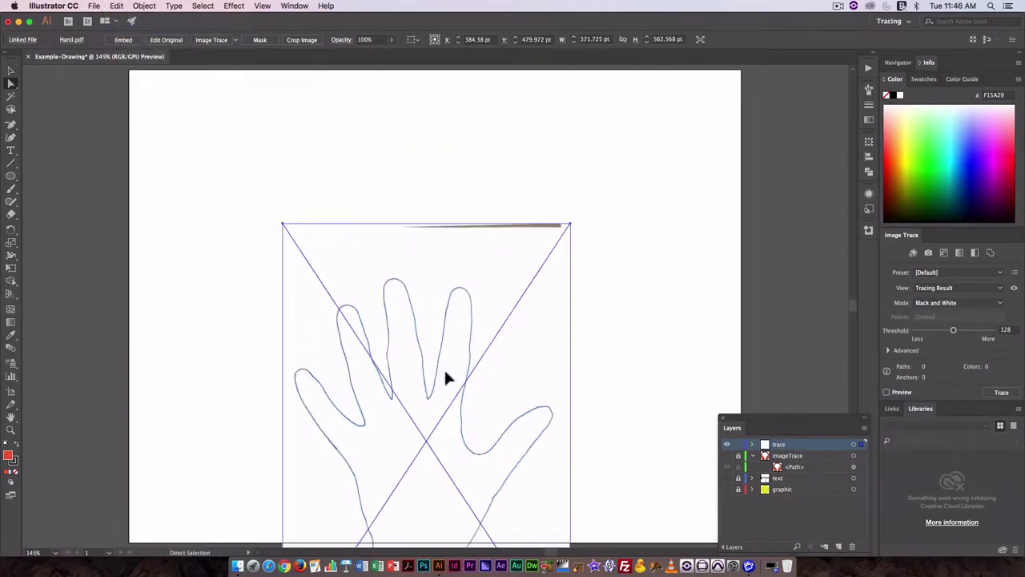
{"action": "left_click_drag", "start_coordinate": [446, 377], "coordinate": [448, 250]}
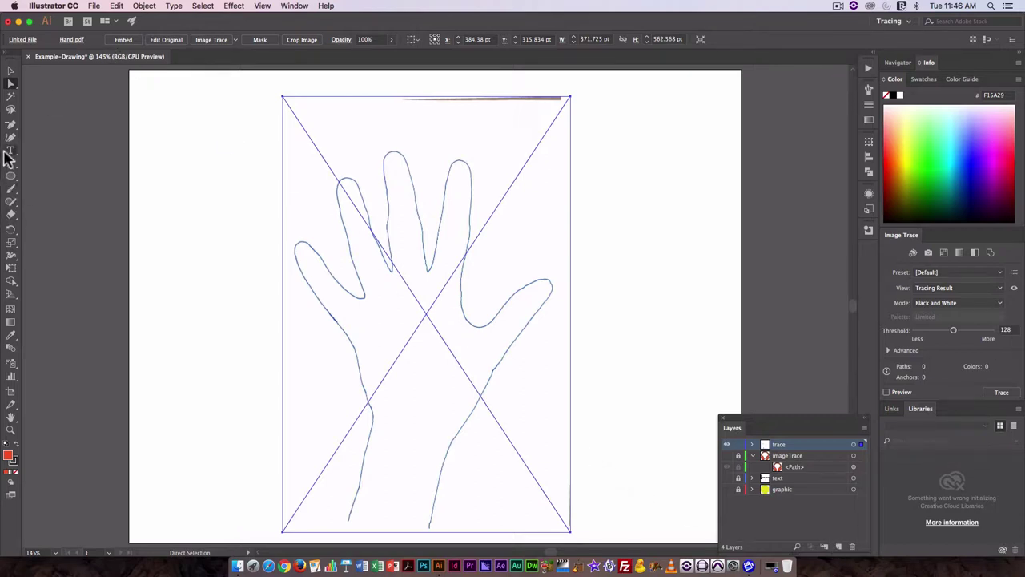
{"action": "left_click", "coordinate": [11, 125]}
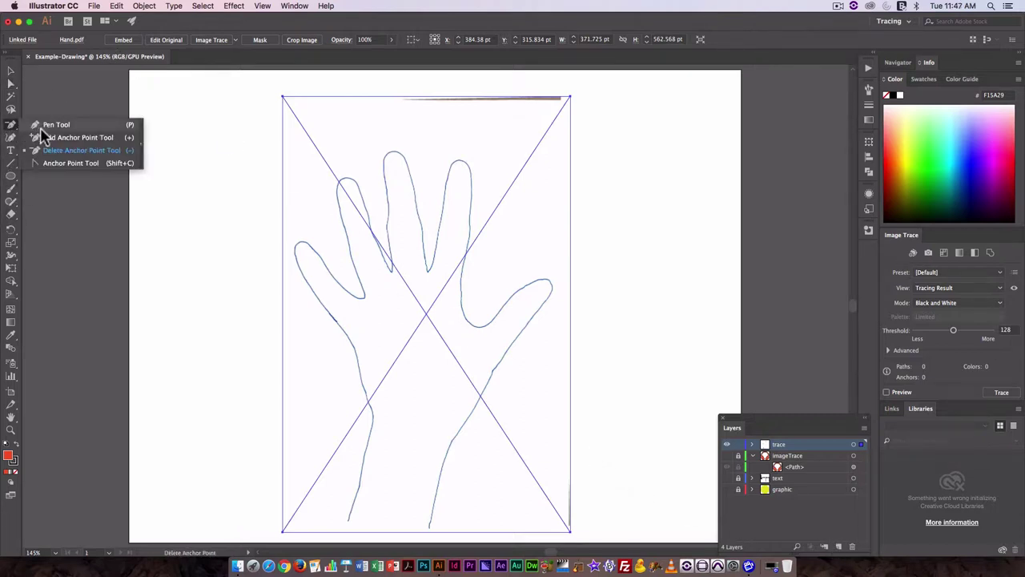
{"action": "left_click", "coordinate": [50, 126]}
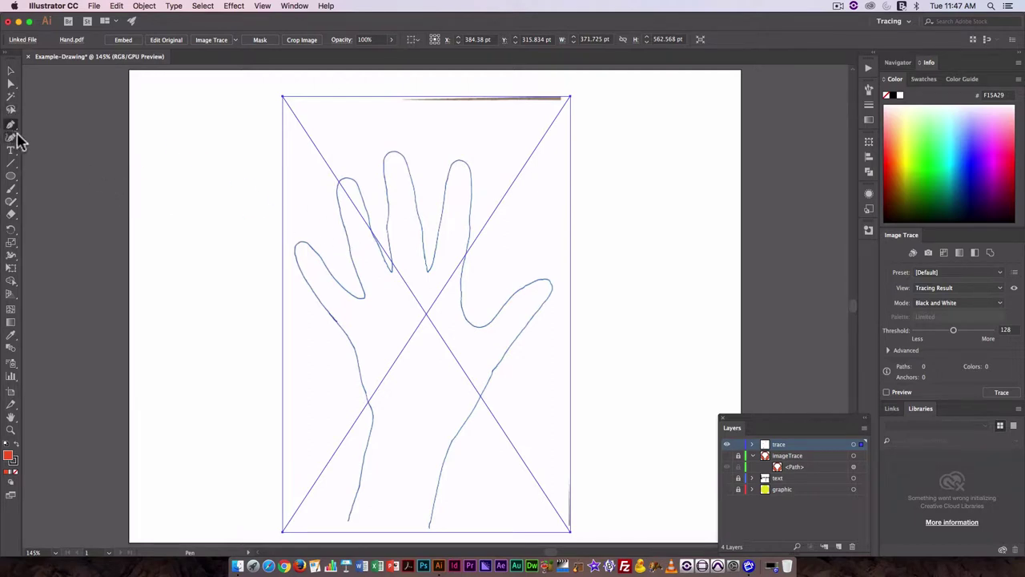
- Start the pen path at the wrist bottom and curve anchors up the wrist's left edge
{"action": "left_click", "coordinate": [347, 519]}
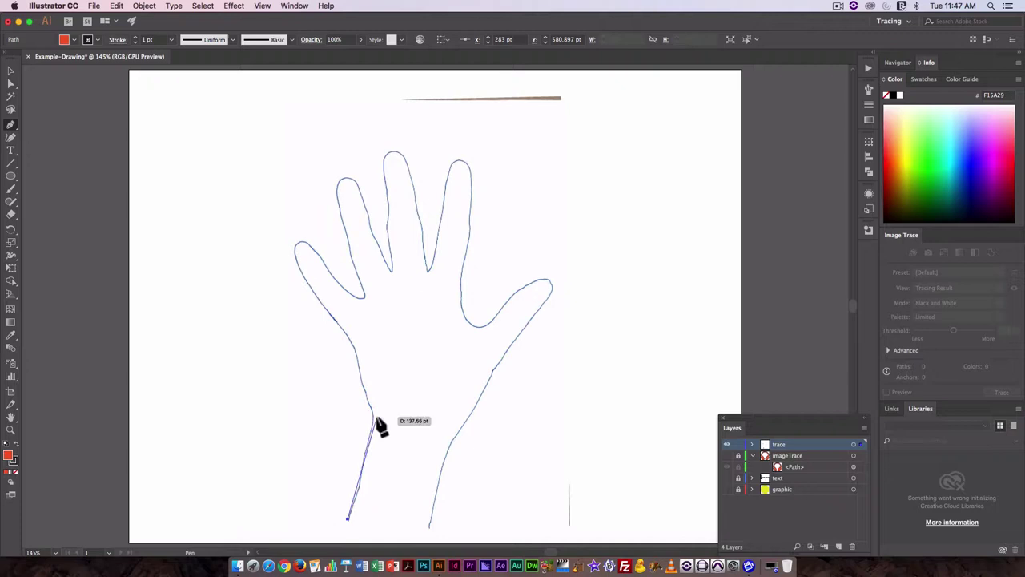
{"action": "left_click_drag", "start_coordinate": [381, 427], "coordinate": [371, 394]}
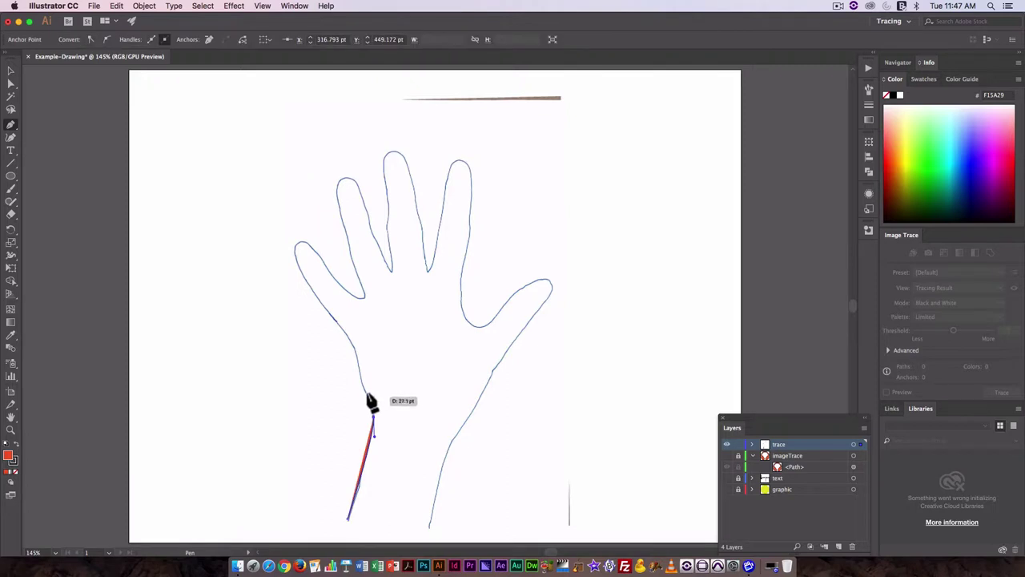
{"action": "left_click", "coordinate": [346, 335]}
{"action": "left_click_drag", "start_coordinate": [356, 338], "coordinate": [336, 299]}
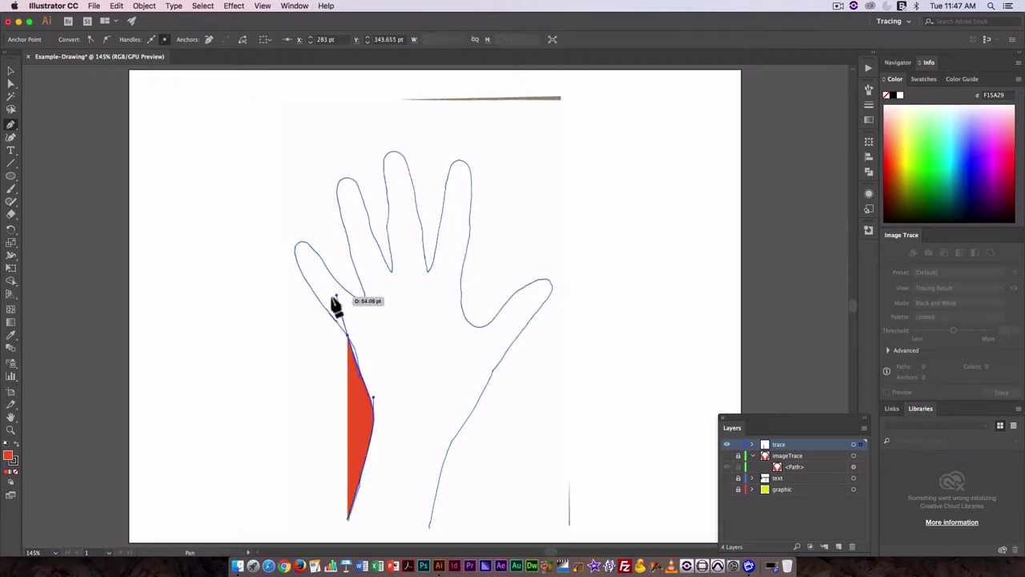
- Remove the misplaced anchor and continue the path up around the thumb to the first finger
{"action": "key", "text": "BackSpace"}
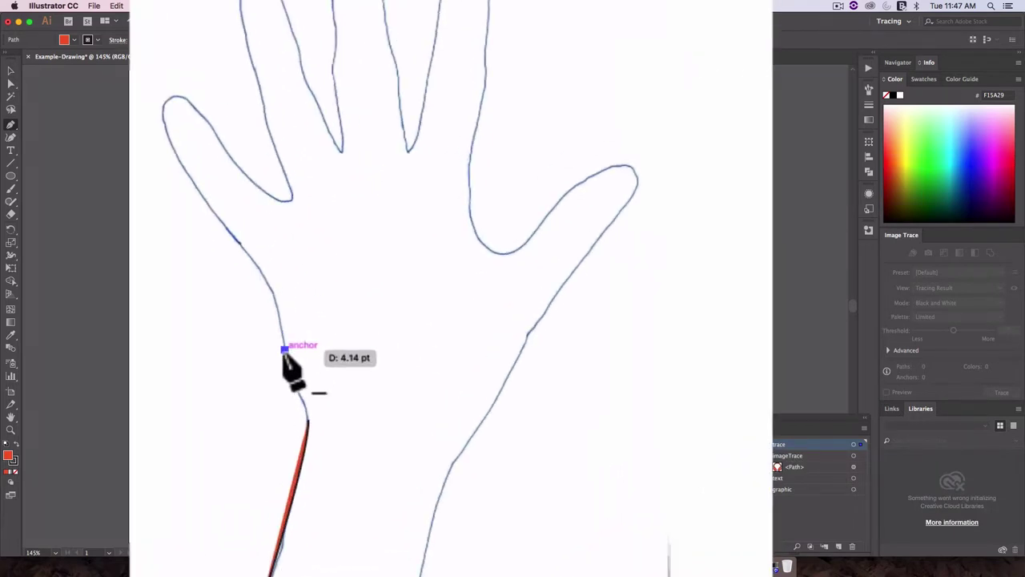
{"action": "key", "text": "super+z"}
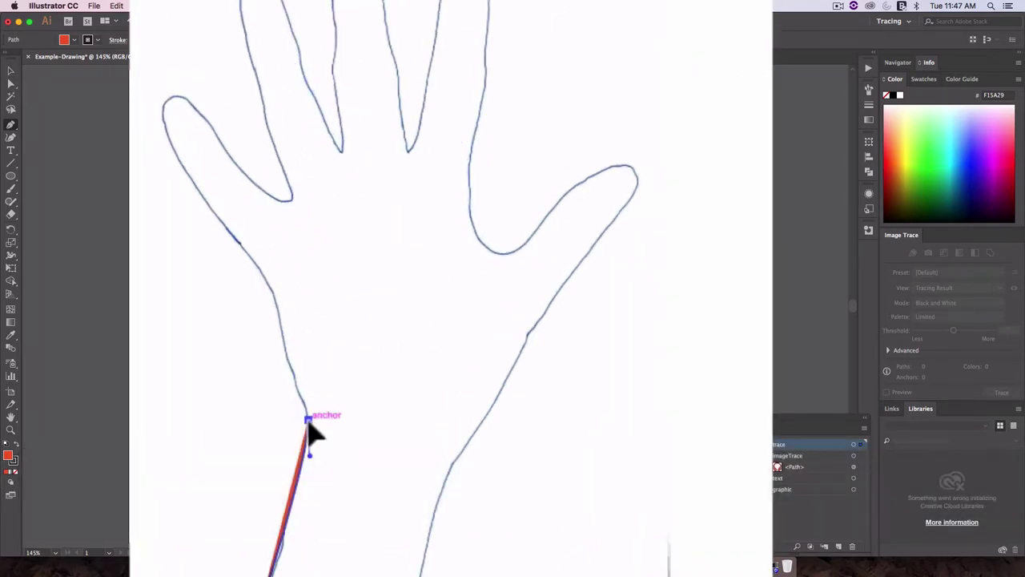
{"action": "mouse_move", "coordinate": [309, 423]}
{"action": "left_mouse_down"}
{"action": "mouse_move", "coordinate": [275, 293]}
{"action": "mouse_move", "coordinate": [165, 136]}
{"action": "mouse_move", "coordinate": [170, 106]}
{"action": "mouse_move", "coordinate": [190, 102]}
{"action": "left_mouse_up"}
{"action": "left_click", "coordinate": [171, 104], "text": "super"}
{"action": "left_click_drag", "start_coordinate": [196, 110], "coordinate": [237, 2]}
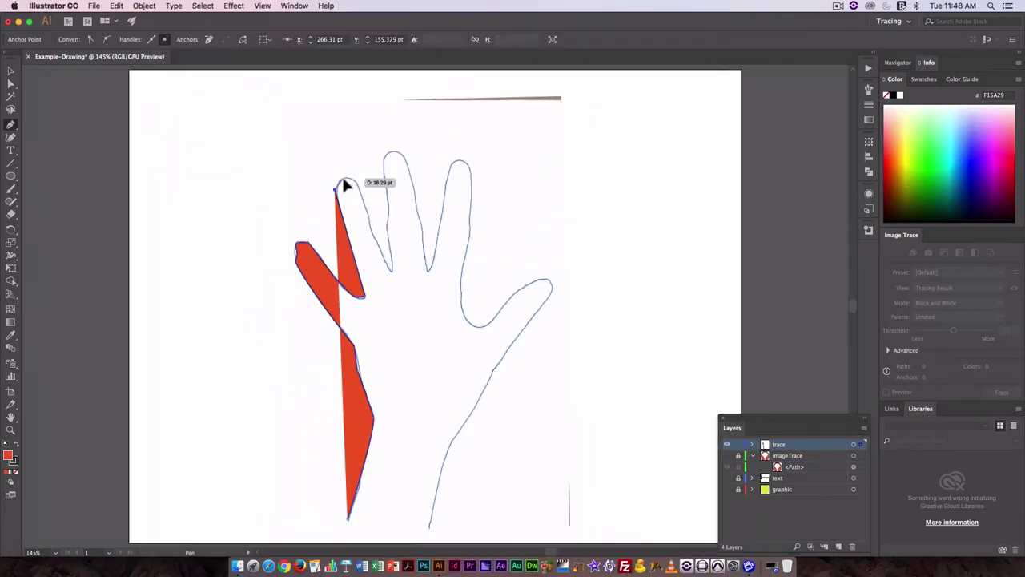
- Round the first fingertip, anchor the finger gap, and outline the middle fingertip
{"action": "mouse_move", "coordinate": [347, 183]}
{"action": "left_mouse_down"}
{"action": "mouse_move", "coordinate": [361, 201]}
{"action": "mouse_move", "coordinate": [359, 188]}
{"action": "left_mouse_up"}
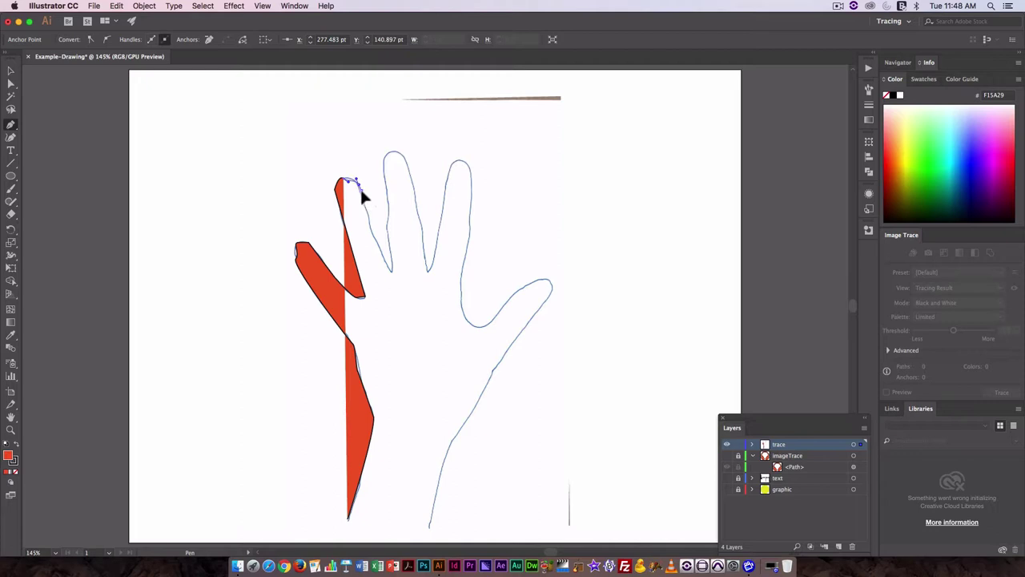
{"action": "left_click_drag", "start_coordinate": [361, 187], "coordinate": [360, 188]}
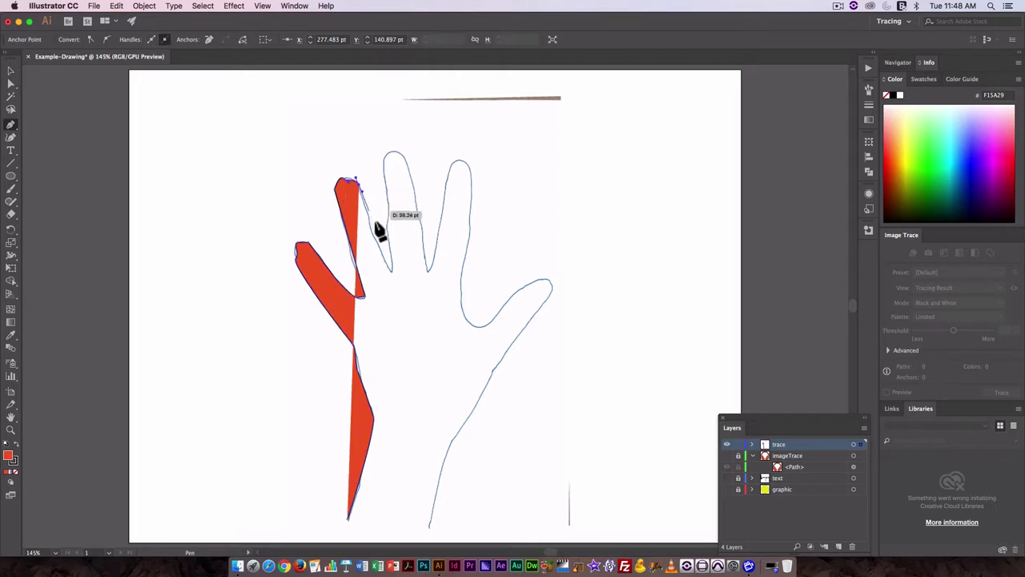
{"action": "left_click", "coordinate": [388, 267]}
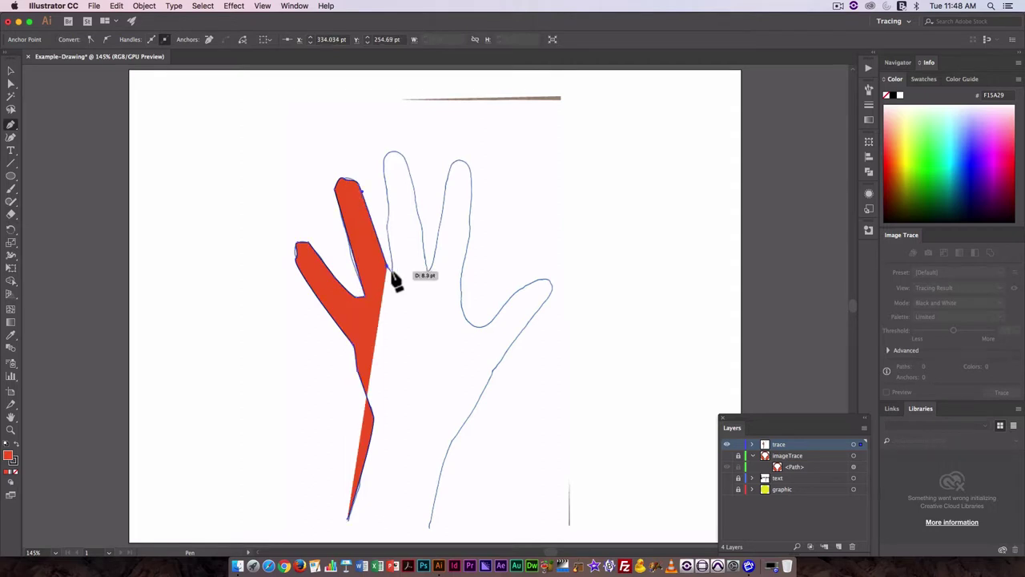
{"action": "left_click", "coordinate": [393, 276], "text": "super"}
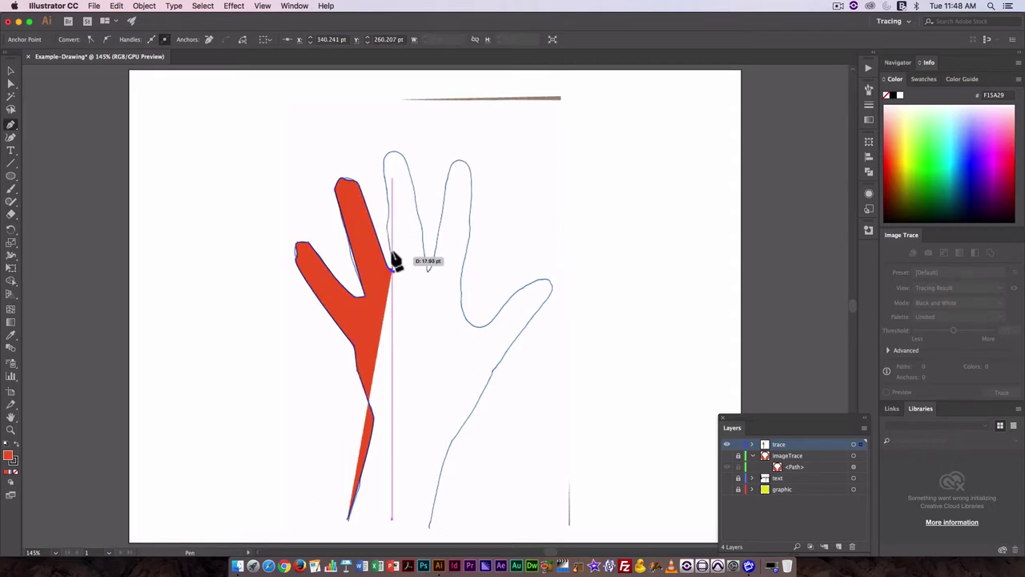
{"action": "mouse_move", "coordinate": [392, 256]}
{"action": "left_mouse_down"}
{"action": "mouse_move", "coordinate": [389, 206]}
{"action": "mouse_move", "coordinate": [396, 265]}
{"action": "mouse_move", "coordinate": [392, 258]}
{"action": "left_mouse_up"}
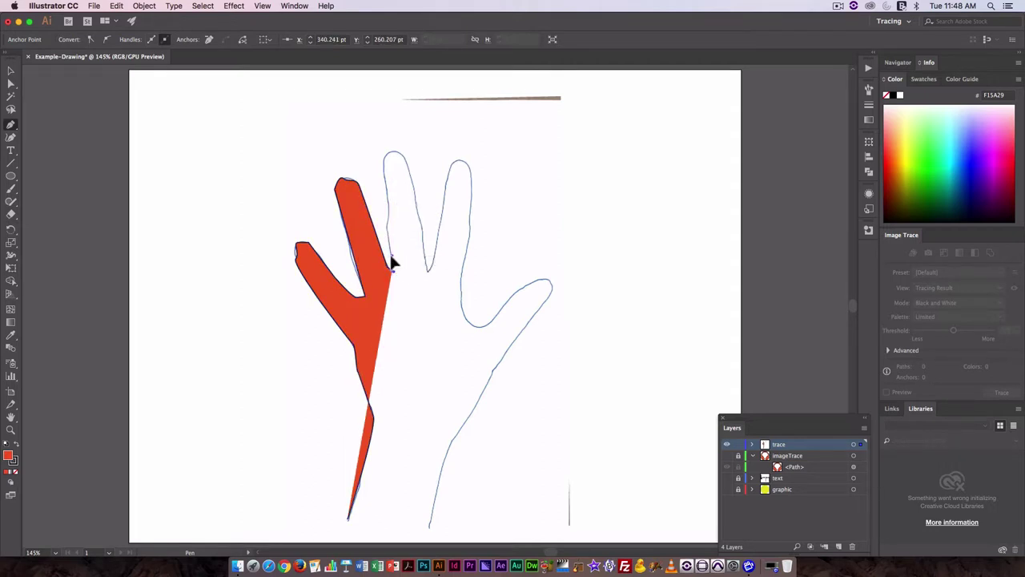
{"action": "left_click", "coordinate": [384, 165]}
{"action": "left_click", "coordinate": [392, 153]}
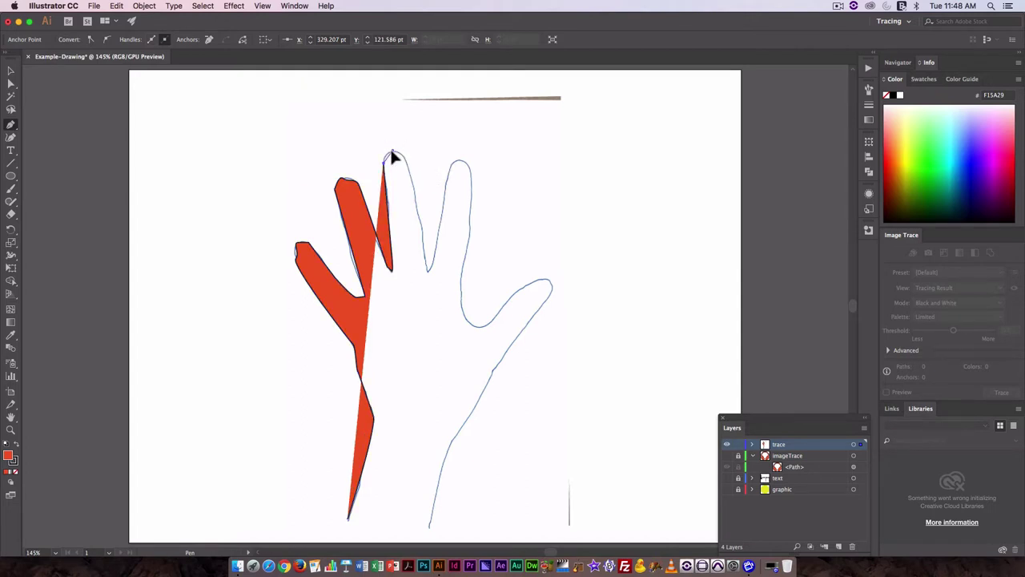
{"action": "left_click", "coordinate": [406, 163]}
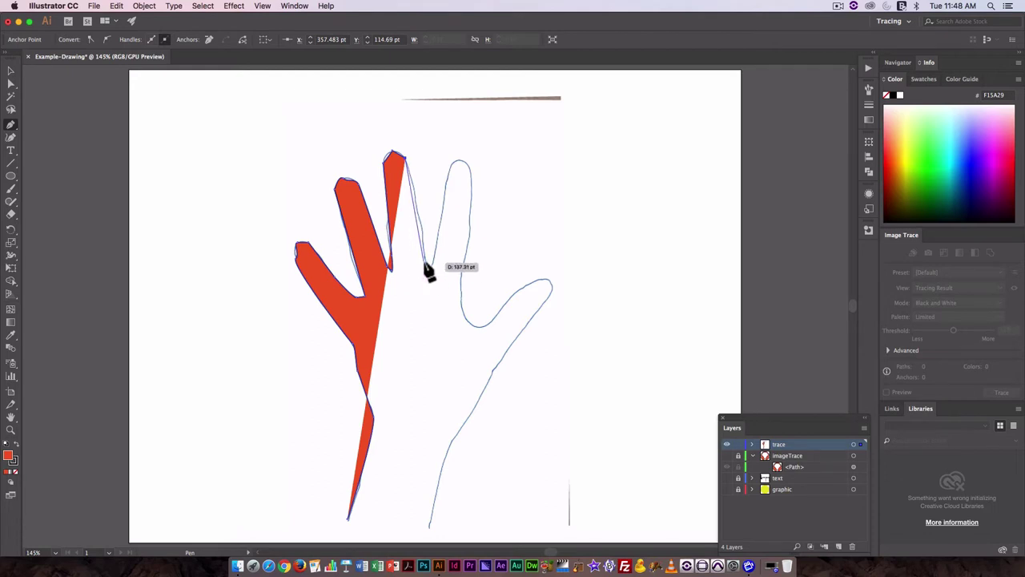
- Trace around the ring finger and down to the little finger's base with a sharp corner
{"action": "left_click", "coordinate": [426, 268]}
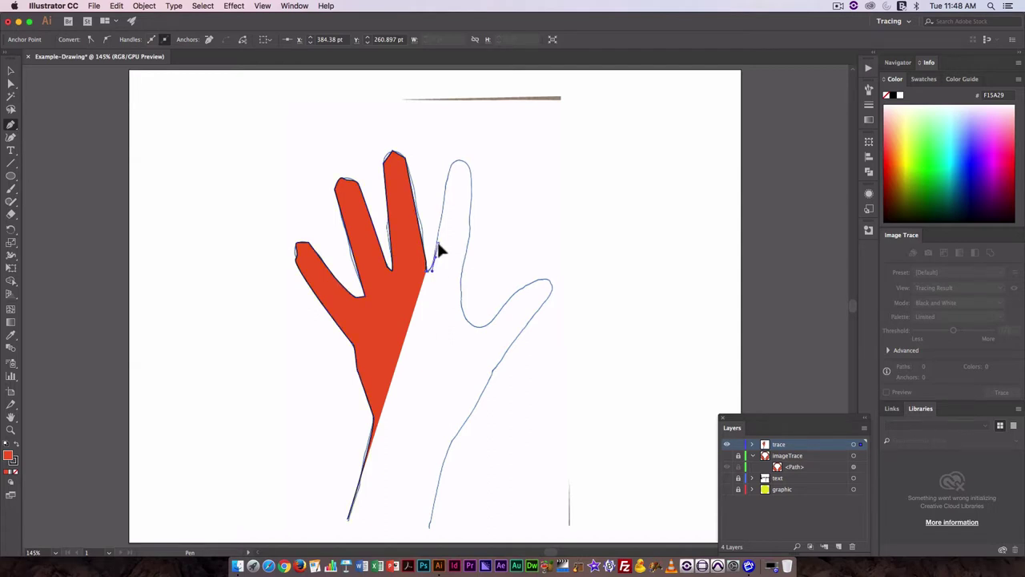
{"action": "left_click", "coordinate": [437, 246]}
{"action": "left_click", "coordinate": [450, 169]}
{"action": "left_click", "coordinate": [459, 162]}
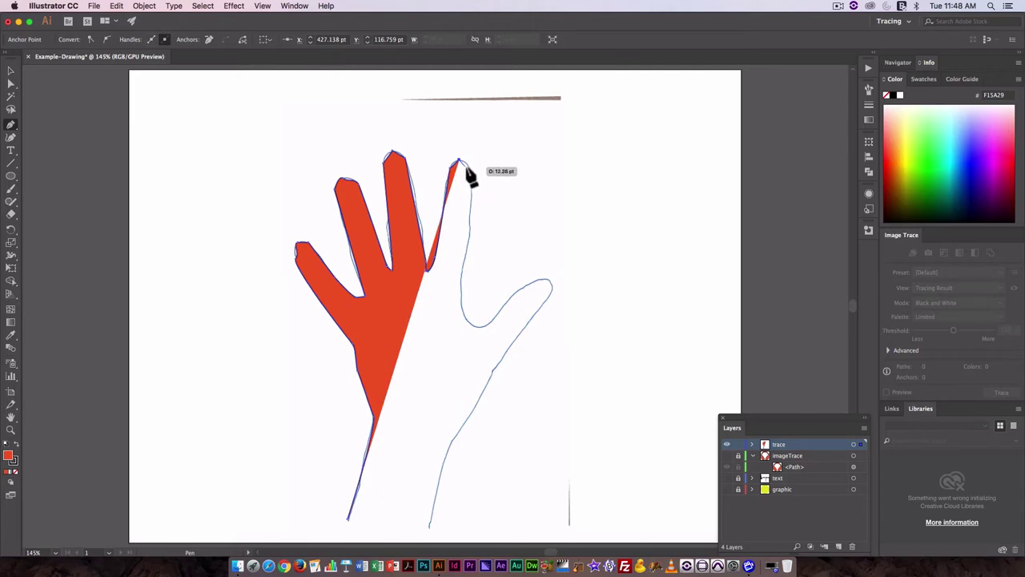
{"action": "left_click", "coordinate": [472, 171]}
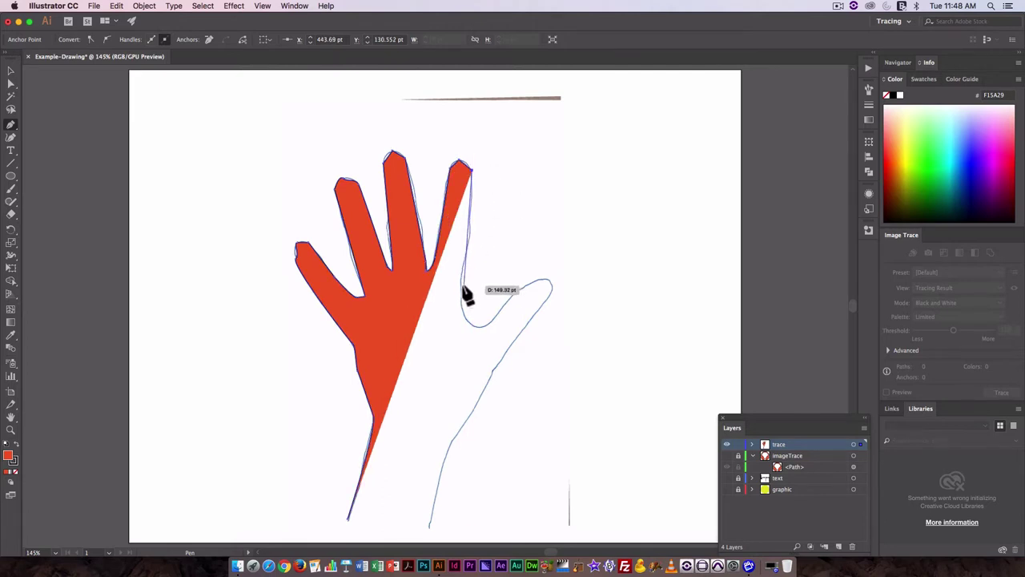
{"action": "left_click", "coordinate": [464, 274]}
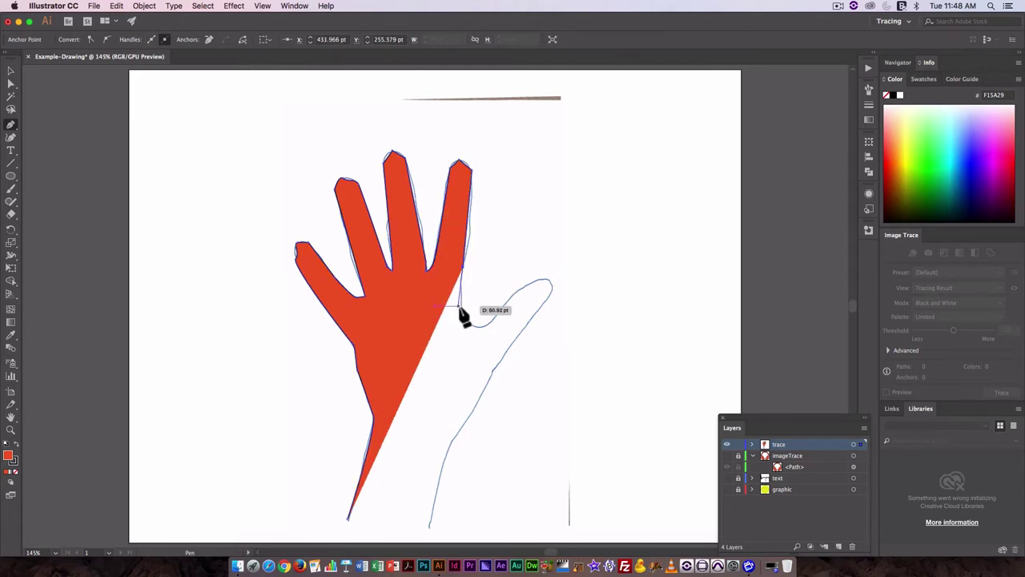
{"action": "left_click", "coordinate": [463, 314]}
{"action": "left_click", "coordinate": [462, 312]}
{"action": "left_click", "coordinate": [462, 318]}
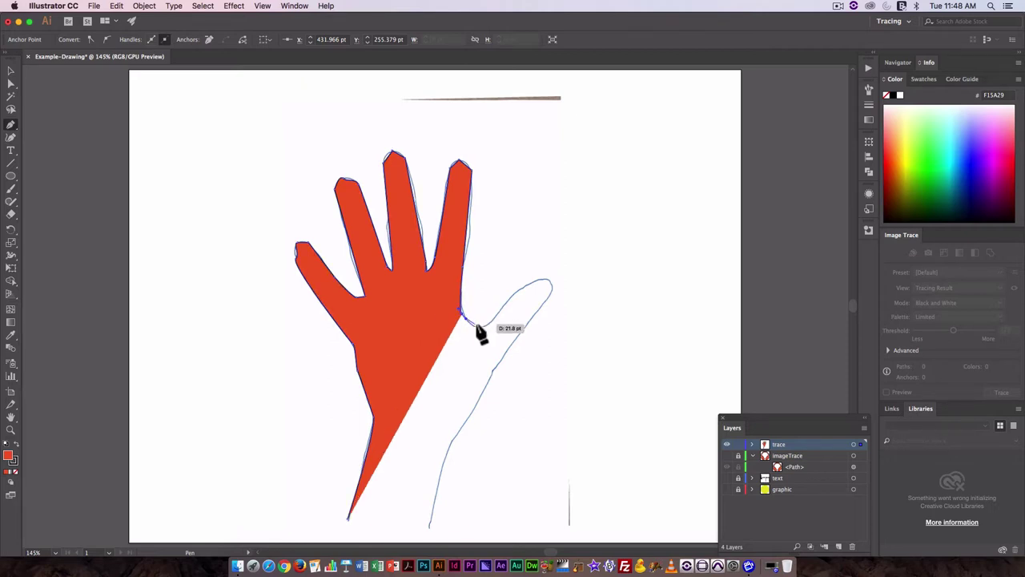
- Curve the outline past the little finger and down to the wrist bottom to close the hand
{"action": "left_click_drag", "start_coordinate": [495, 321], "coordinate": [451, 442]}
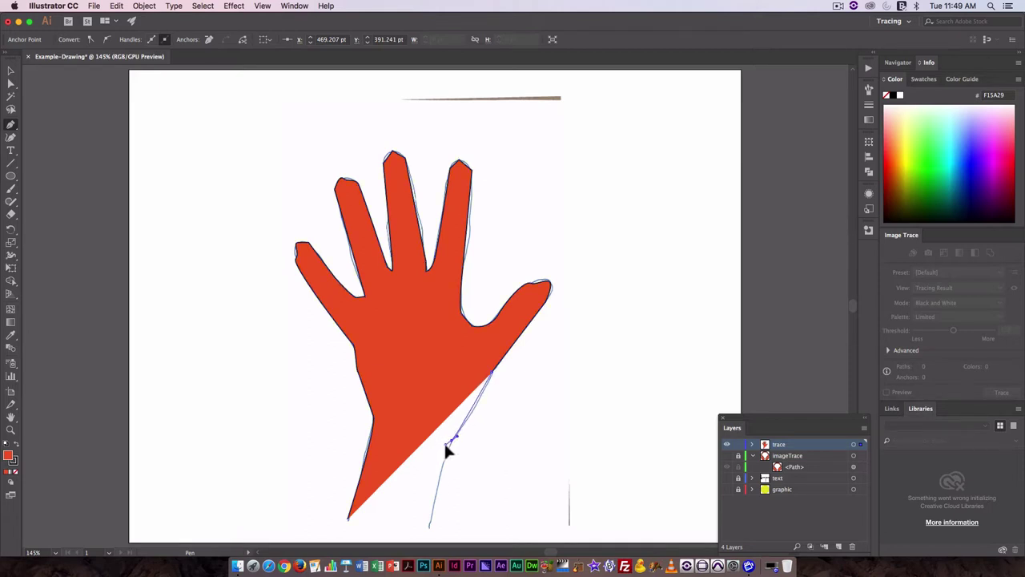
{"action": "mouse_move", "coordinate": [431, 526]}
{"action": "left_mouse_down"}
{"action": "mouse_move", "coordinate": [454, 508]}
{"action": "mouse_move", "coordinate": [433, 533]}
{"action": "left_mouse_up"}
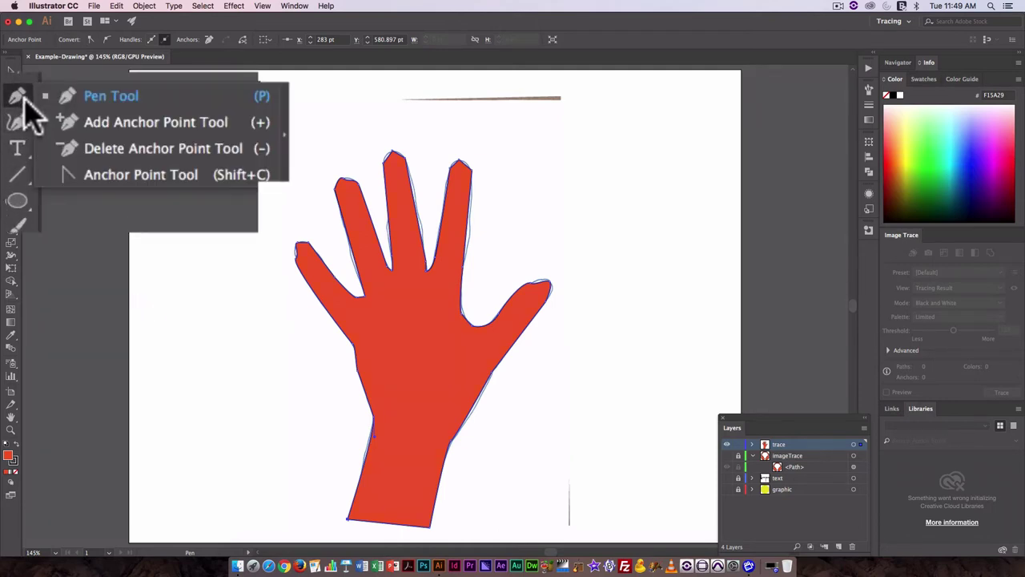
- Round the thumb tip and index fingertip into smooth curves with the Anchor Point Tool
{"action": "left_click", "coordinate": [18, 96]}
{"action": "left_click", "coordinate": [140, 175]}
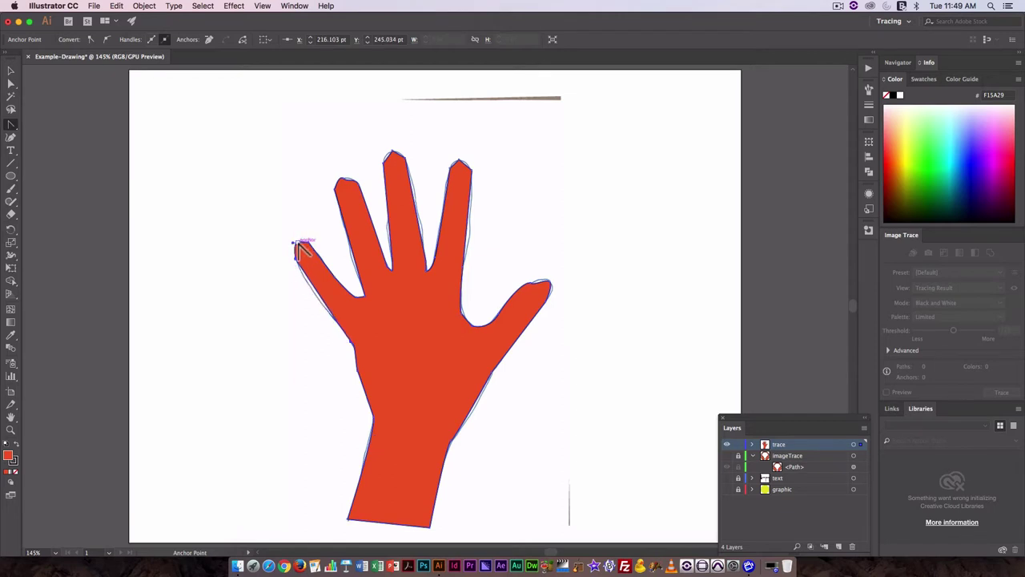
{"action": "mouse_move", "coordinate": [298, 245]}
{"action": "left_mouse_down"}
{"action": "mouse_move", "coordinate": [307, 229]}
{"action": "mouse_move", "coordinate": [338, 270]}
{"action": "mouse_move", "coordinate": [305, 240]}
{"action": "left_mouse_up"}
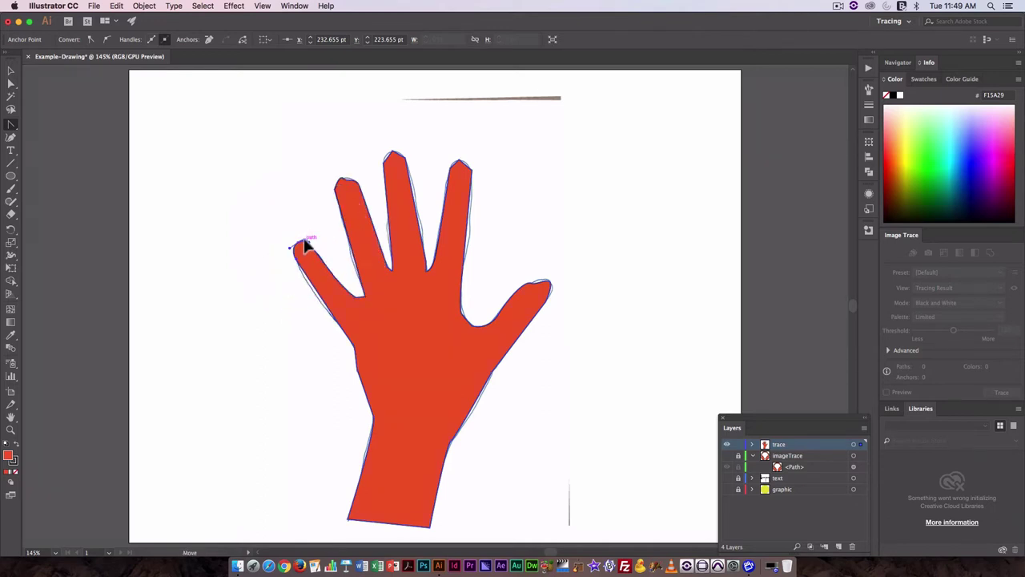
{"action": "left_click", "coordinate": [347, 183]}
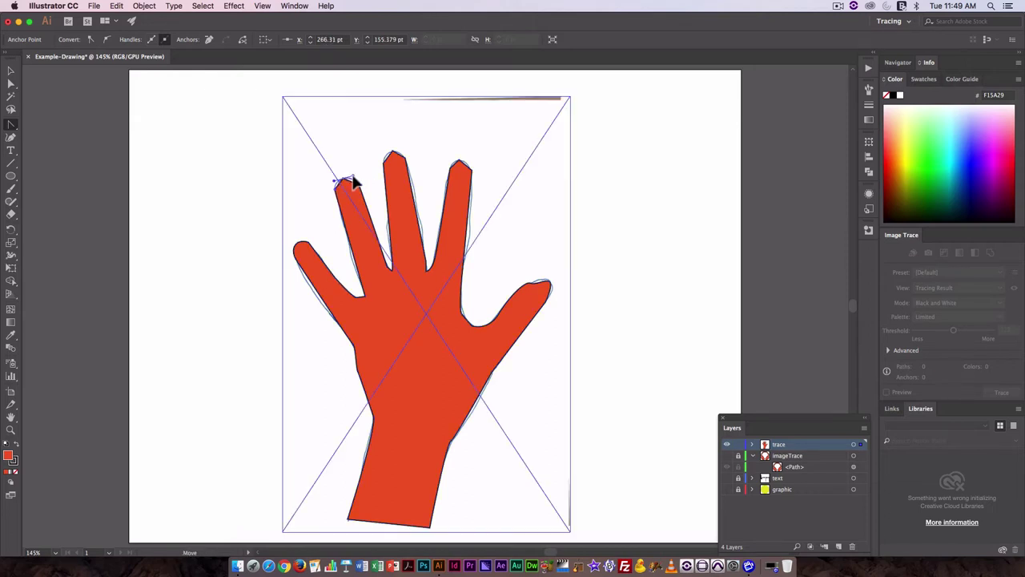
{"action": "left_click_drag", "start_coordinate": [354, 183], "coordinate": [556, 286]}
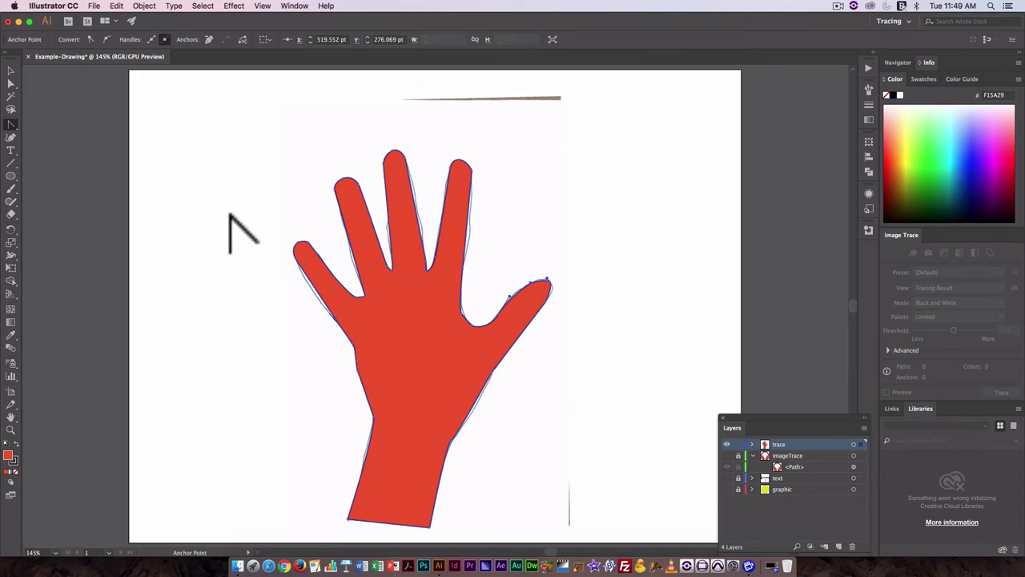
{"action": "left_click", "coordinate": [10, 70]}
{"action": "left_click", "coordinate": [11, 83]}
{"action": "left_click_drag", "start_coordinate": [345, 192], "coordinate": [365, 210]}
{"action": "key", "text": "super+z"}
{"action": "left_click", "coordinate": [201, 131]}
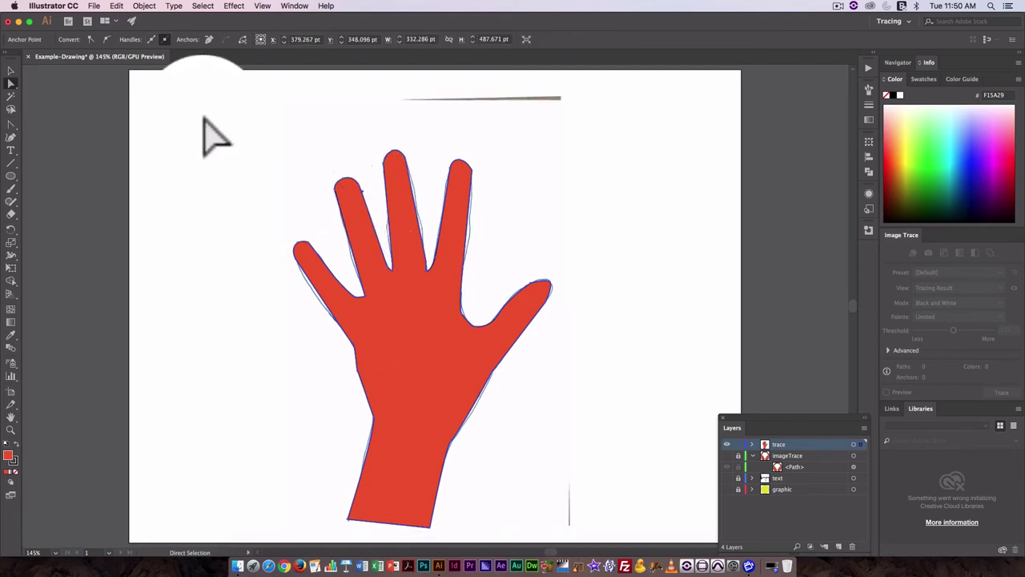
{"action": "left_click_drag", "start_coordinate": [203, 115], "coordinate": [638, 508]}
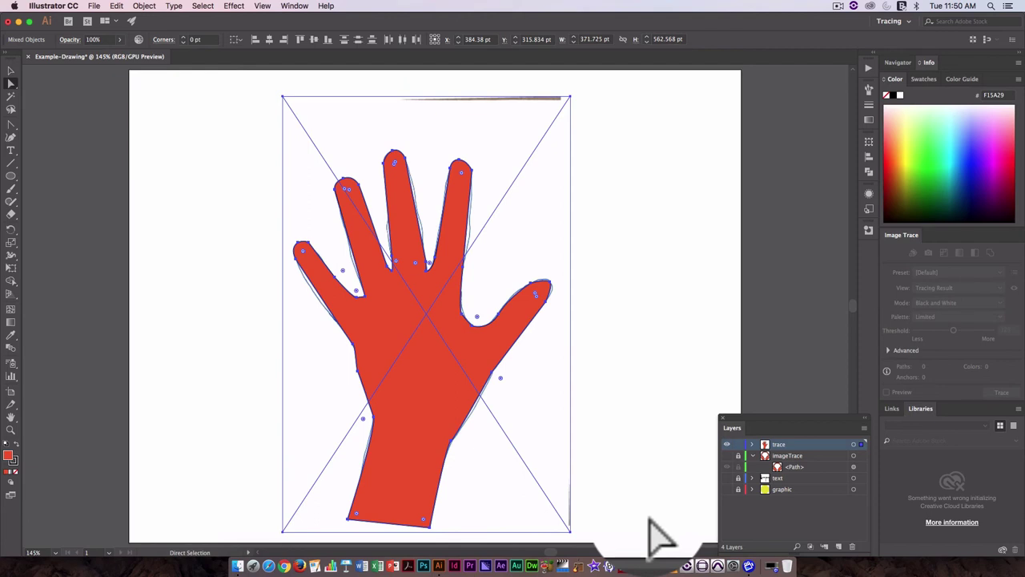
{"action": "left_click", "coordinate": [591, 488]}
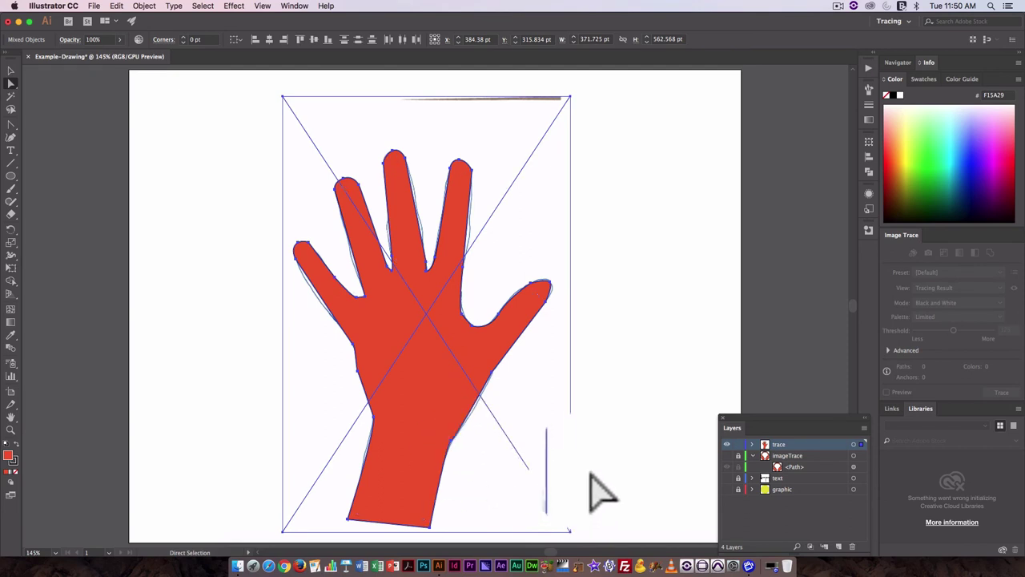
{"action": "left_click", "coordinate": [446, 445]}
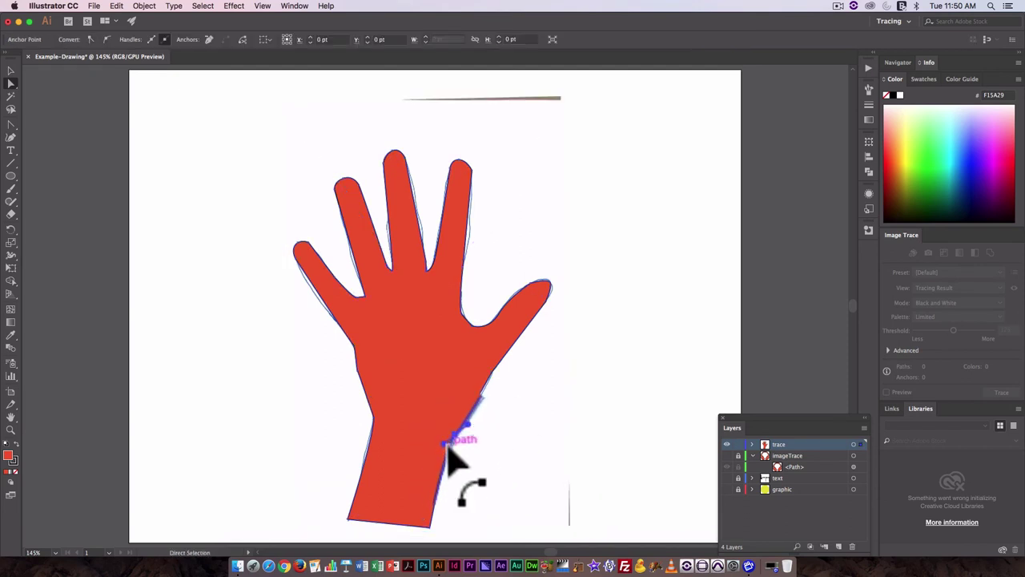
{"action": "left_click_drag", "start_coordinate": [447, 448], "coordinate": [484, 396]}
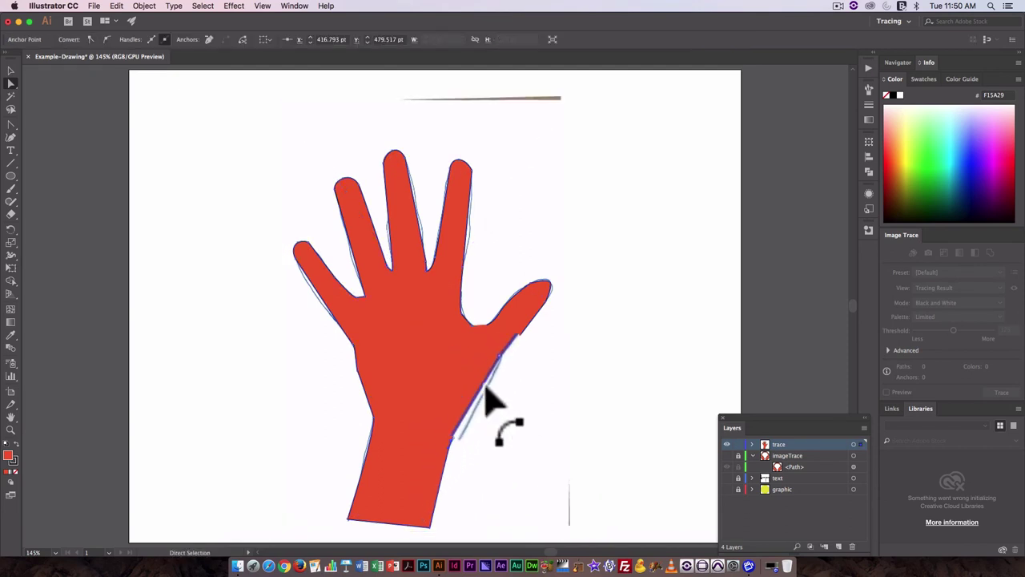
{"action": "mouse_move", "coordinate": [340, 372]}
{"action": "left_mouse_down"}
{"action": "mouse_move", "coordinate": [359, 264]}
{"action": "mouse_move", "coordinate": [369, 296]}
{"action": "mouse_move", "coordinate": [360, 301]}
{"action": "mouse_move", "coordinate": [385, 332]}
{"action": "left_mouse_up"}
{"action": "key", "text": "ctrl+z"}
{"action": "left_click_drag", "start_coordinate": [481, 322], "coordinate": [472, 345]}
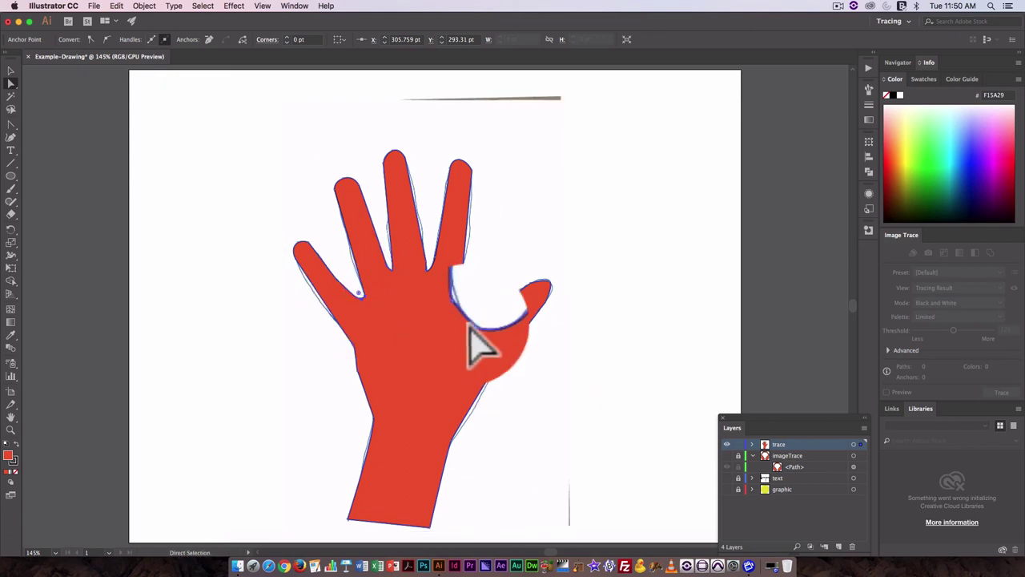
{"action": "key", "text": "ctrl+z"}
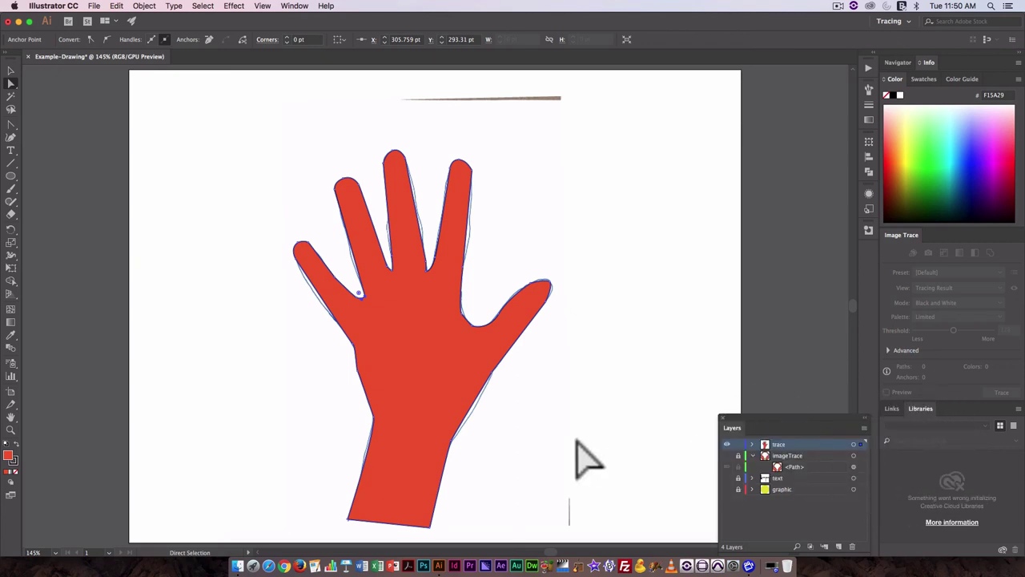
- Remove the placed Hand.pdf linked file from the trace layer, leaving only the red hand path
{"action": "left_click", "coordinate": [753, 445]}
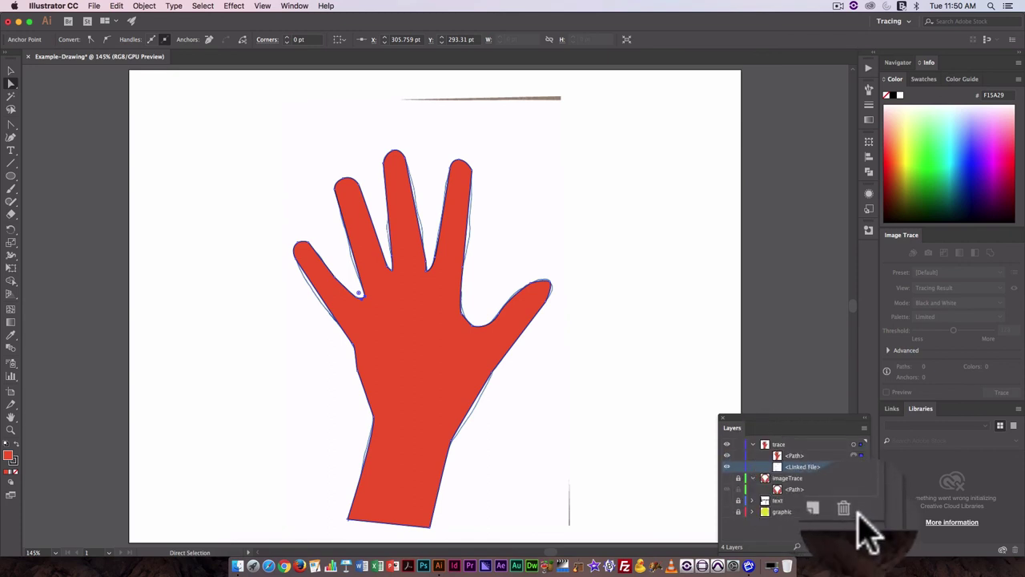
{"action": "left_click", "coordinate": [852, 547]}
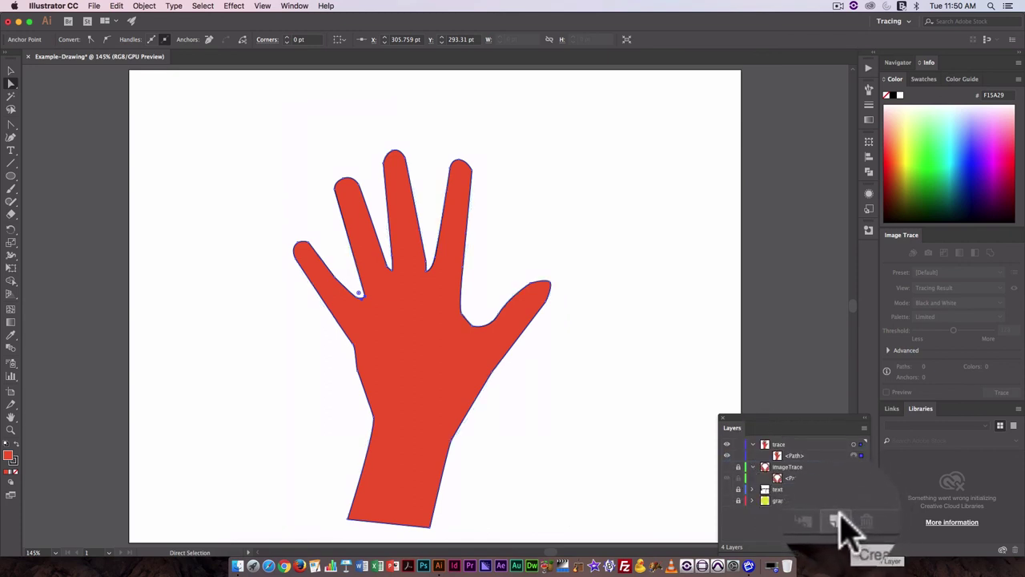